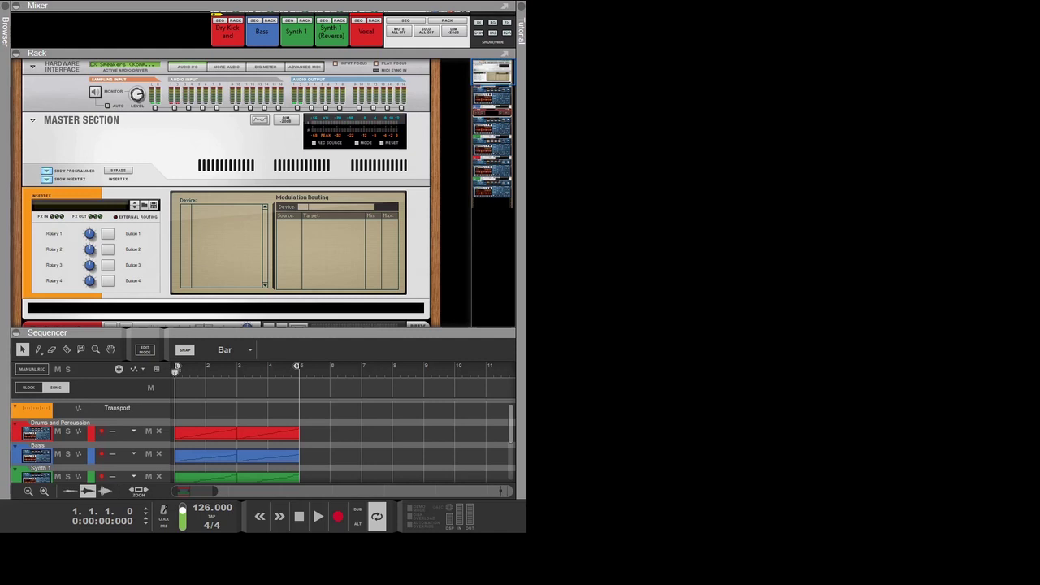
Play back the song from the start.
scroll(265, 194, "down", 5)
left_click(318, 517)
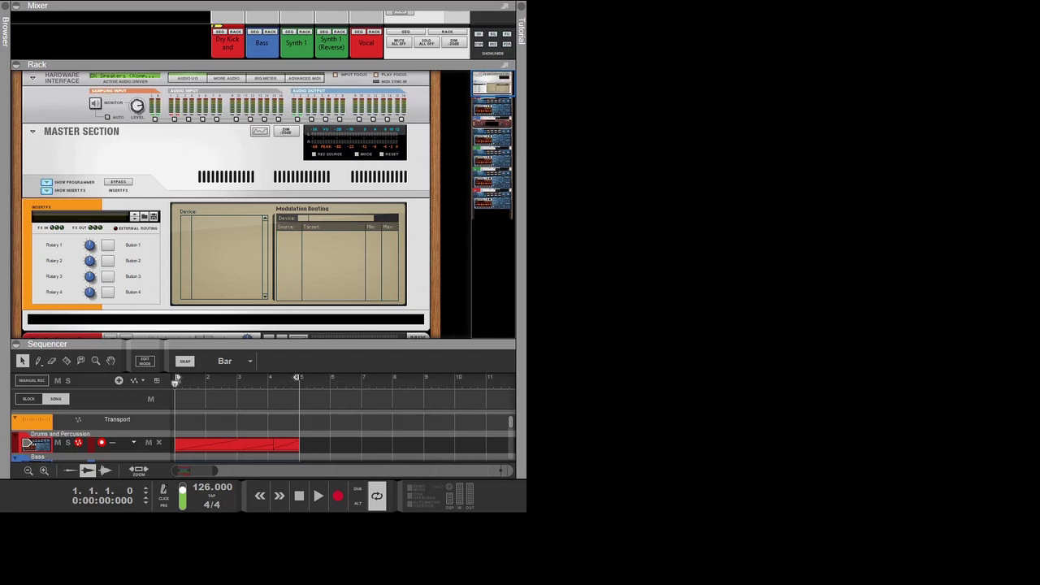
Examine the Dr. OctoRex devices in the rack, from the drums through the bass to the Synth 1 and Synth 1 (Reverse) devices.
left_click(28, 443)
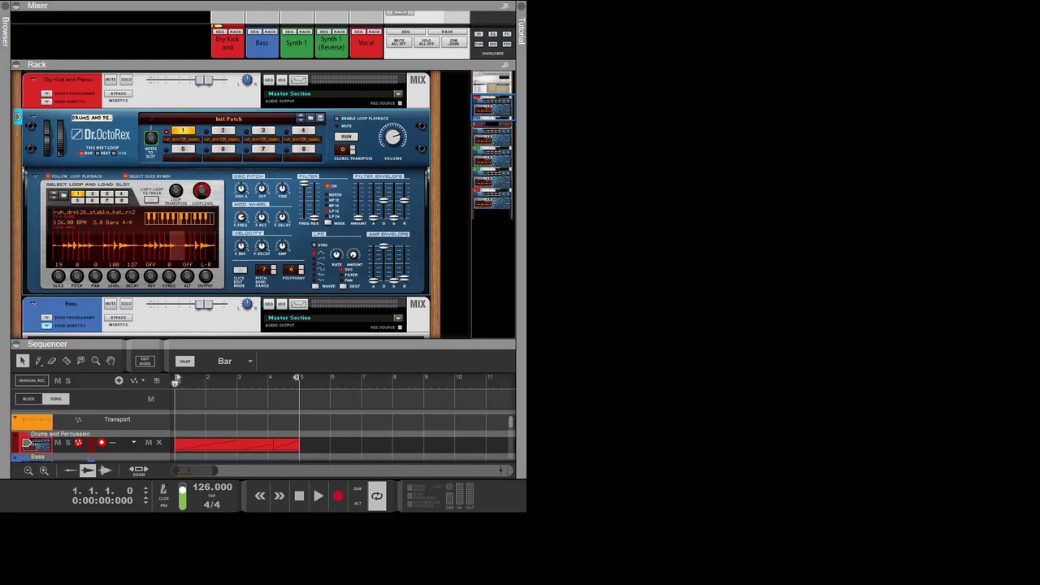
key("Down")
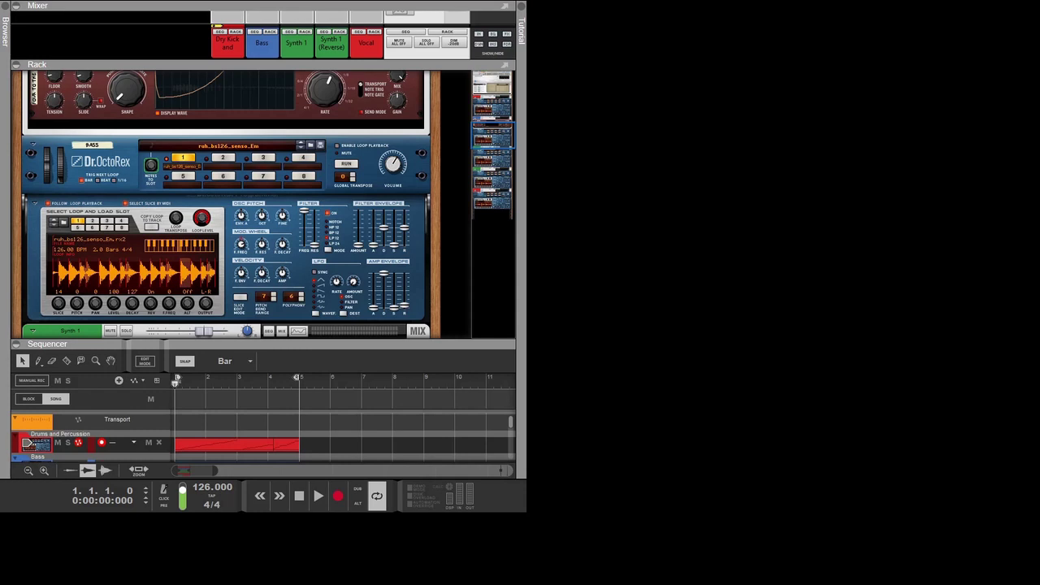
key("Down")
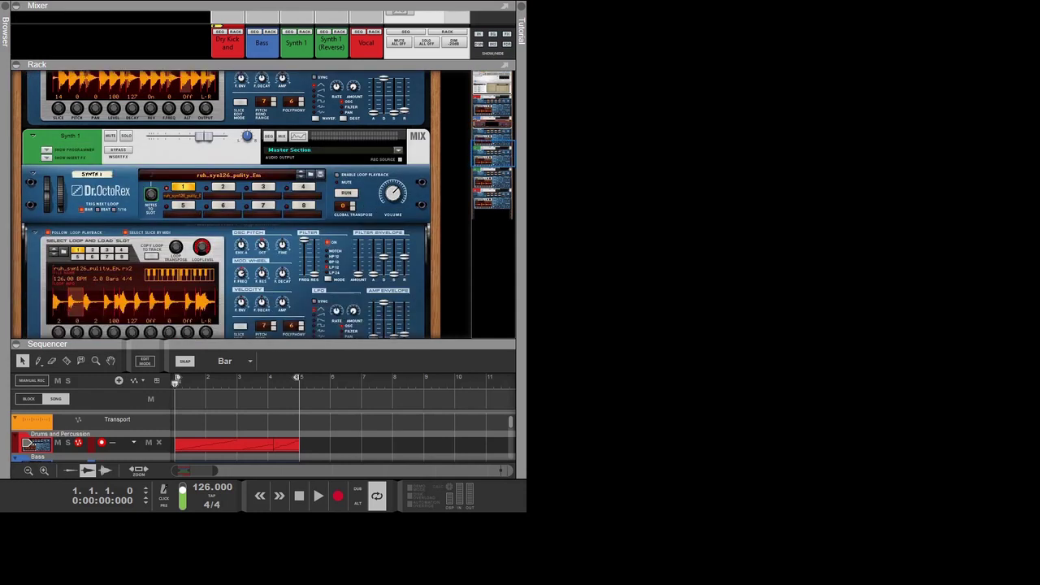
key("Down")
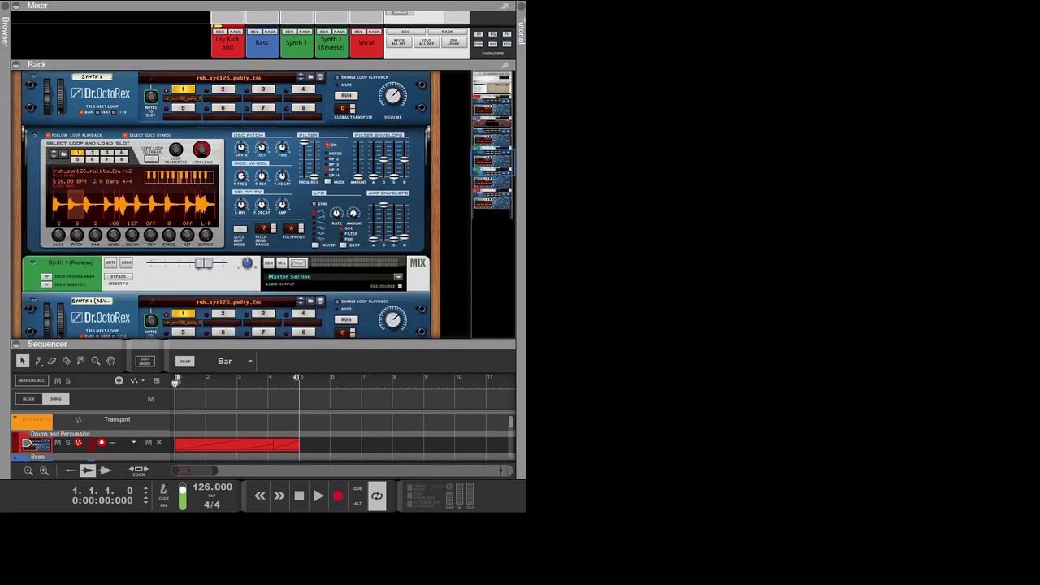
key("Up")
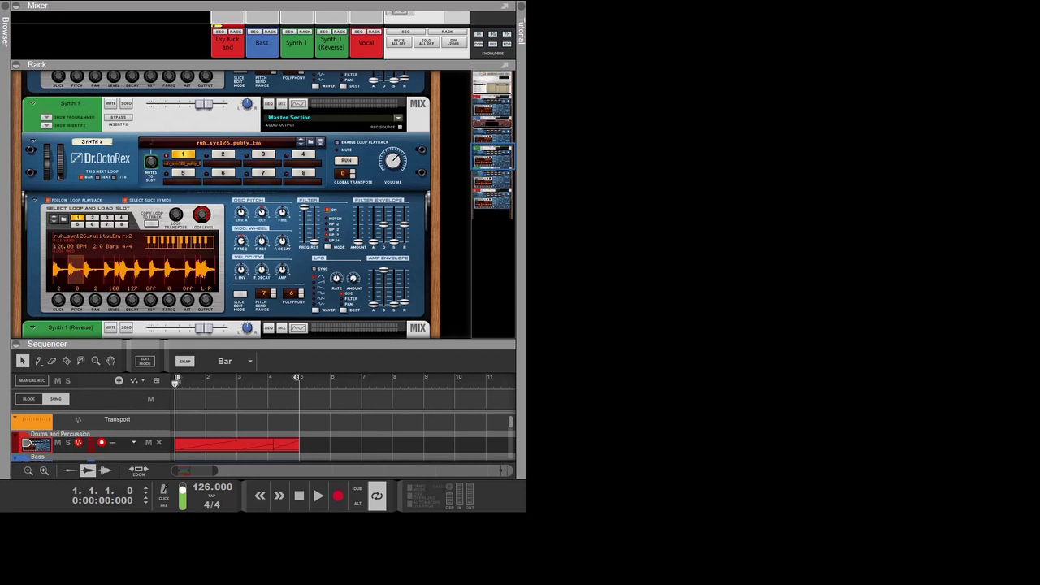
scroll(225, 204, "up", 5)
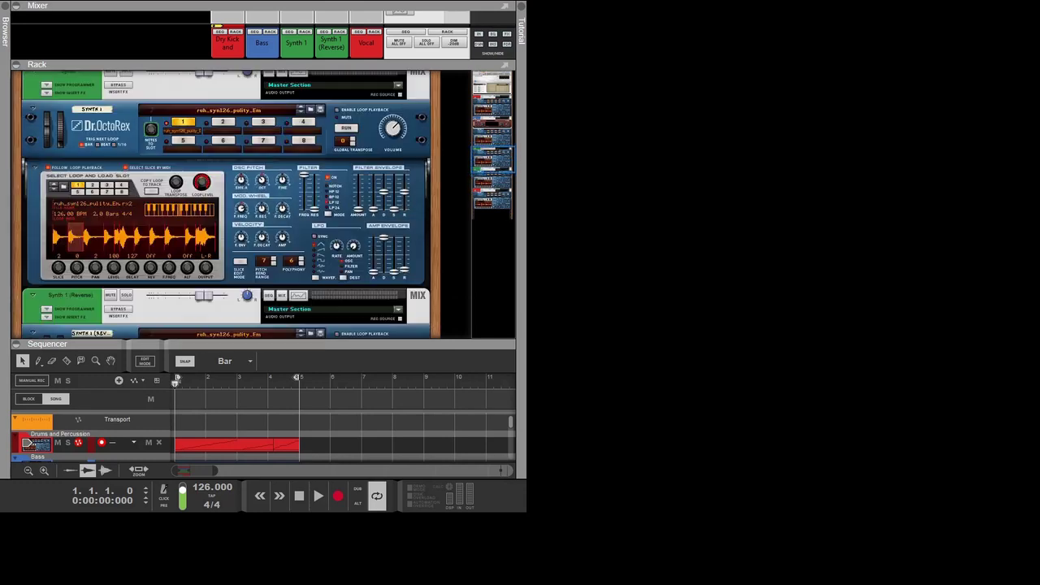
scroll(226, 204, "up", 10)
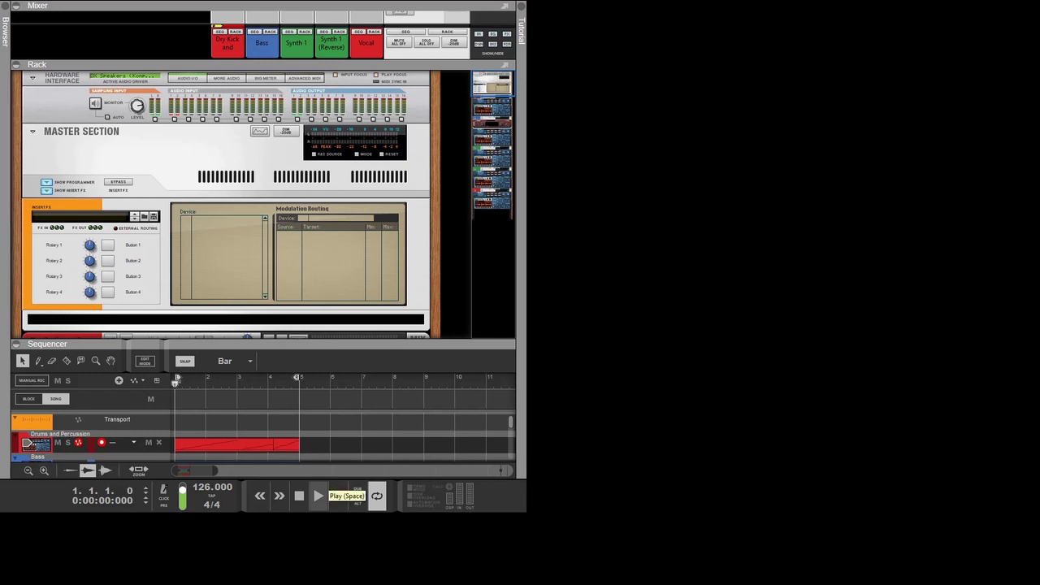
Listen to the full four-bar arrangement and stop playback.
left_click(316, 499)
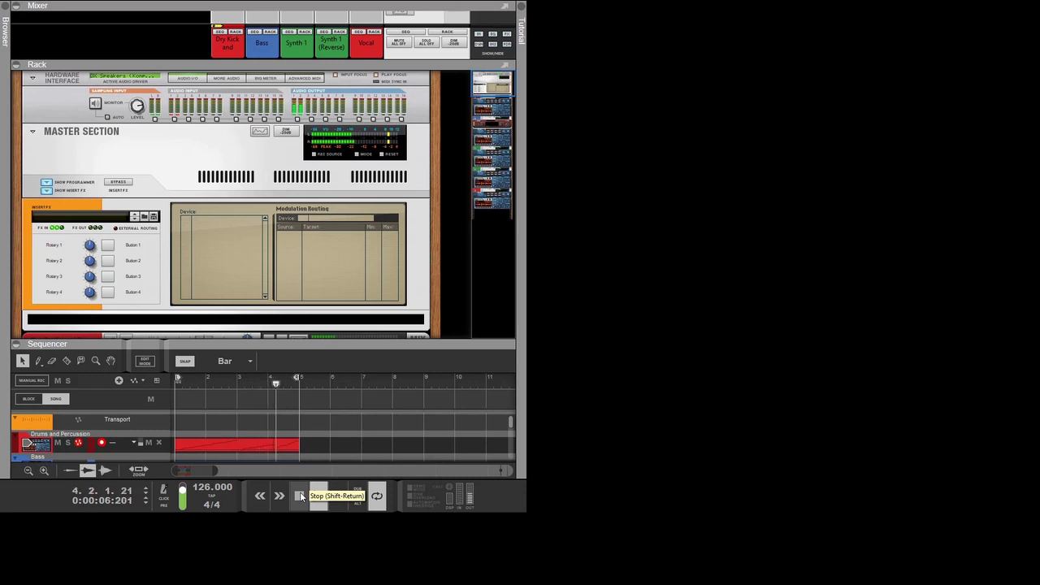
left_click(301, 496)
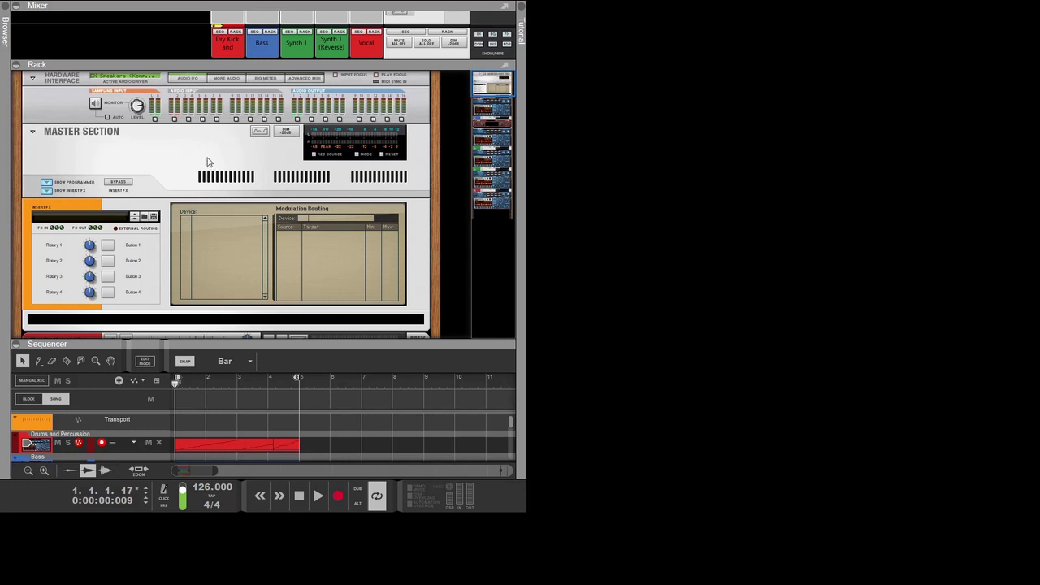
Try out the pitch bend wheel on the Drums and Percussion Dr. OctoRex.
scroll(205, 159, "down", 5)
scroll(204, 157, "down", 3)
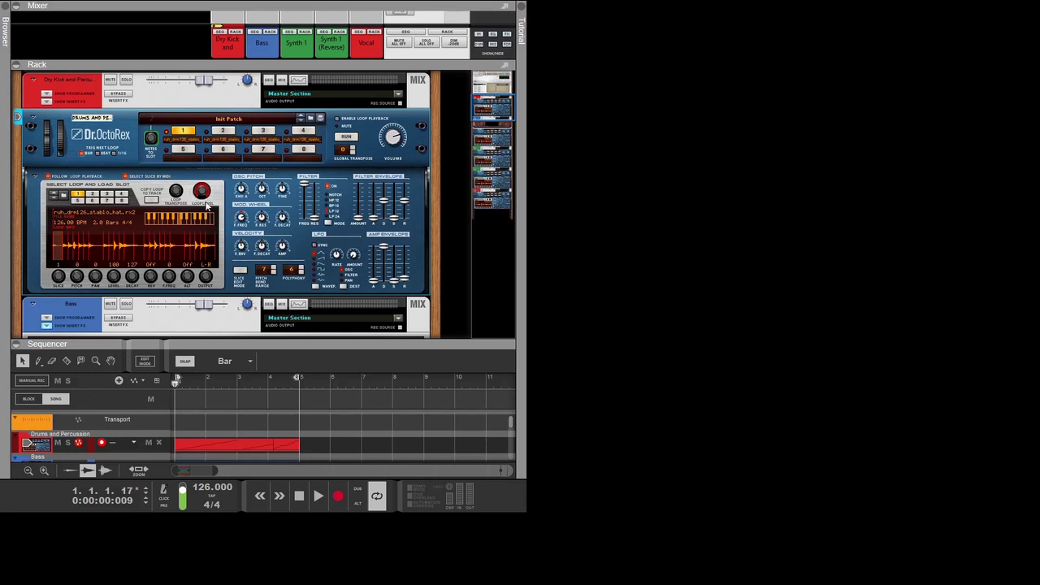
mouse_move(200, 195)
left_click(47, 141)
mouse_move(46, 141)
left_mouse_down()
mouse_move(58, 135)
mouse_move(61, 148)
mouse_move(63, 130)
mouse_move(65, 150)
left_mouse_up()
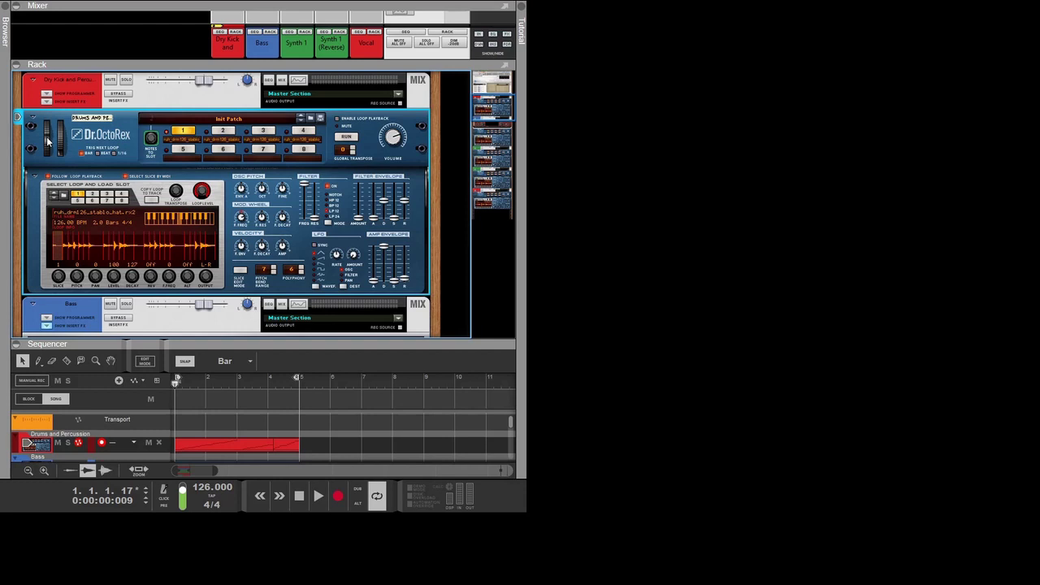
mouse_move(47, 141)
Look at the Dr. OctoRex patches available for the drums device and leave the browser without loading one.
left_click(311, 120)
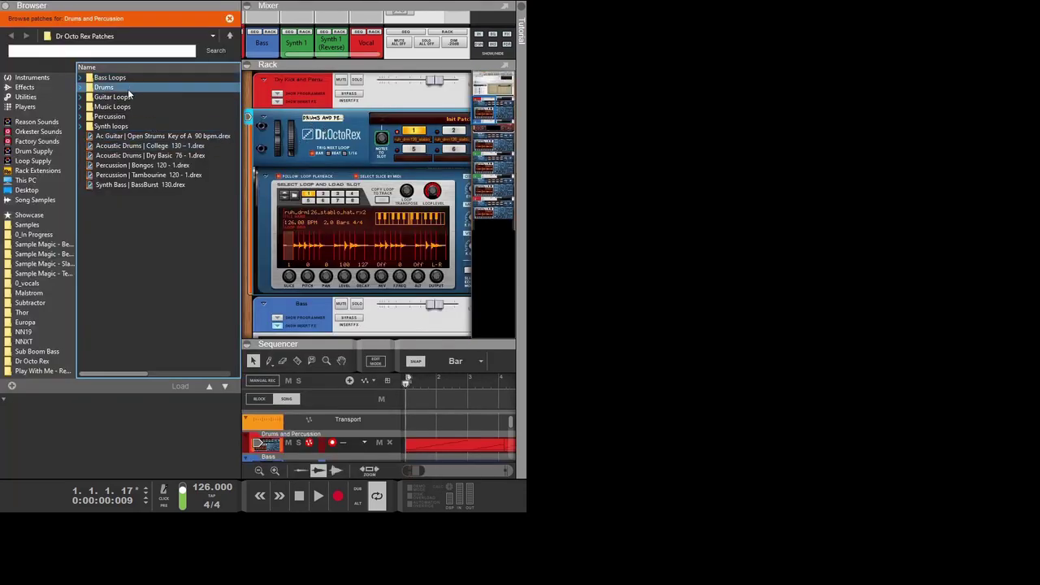
left_click(229, 20)
left_click(9, 10)
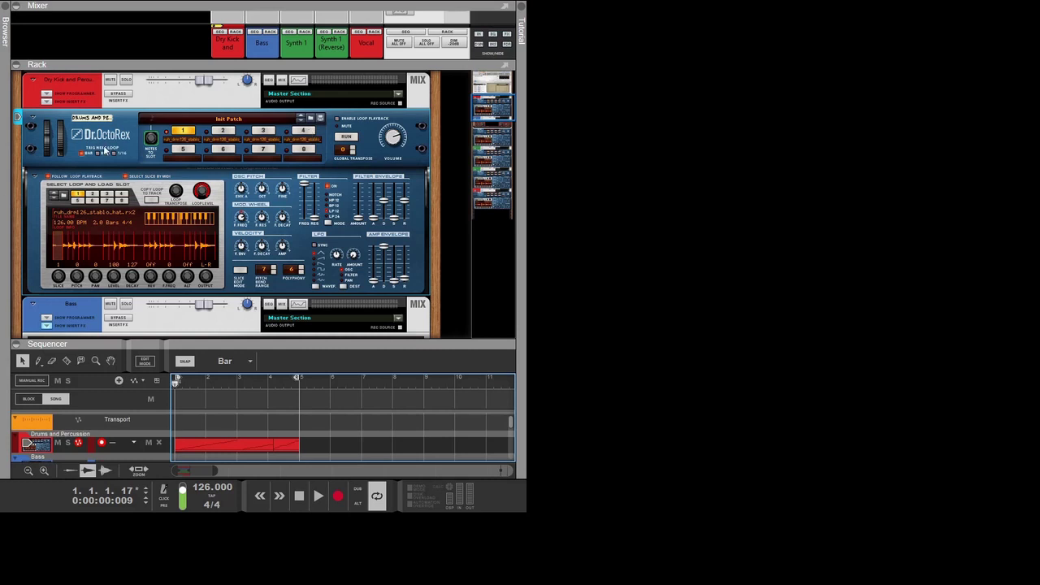
Preview the drum loop inside Dr. OctoRex and turn on Slice Edit Mode.
left_click(344, 136)
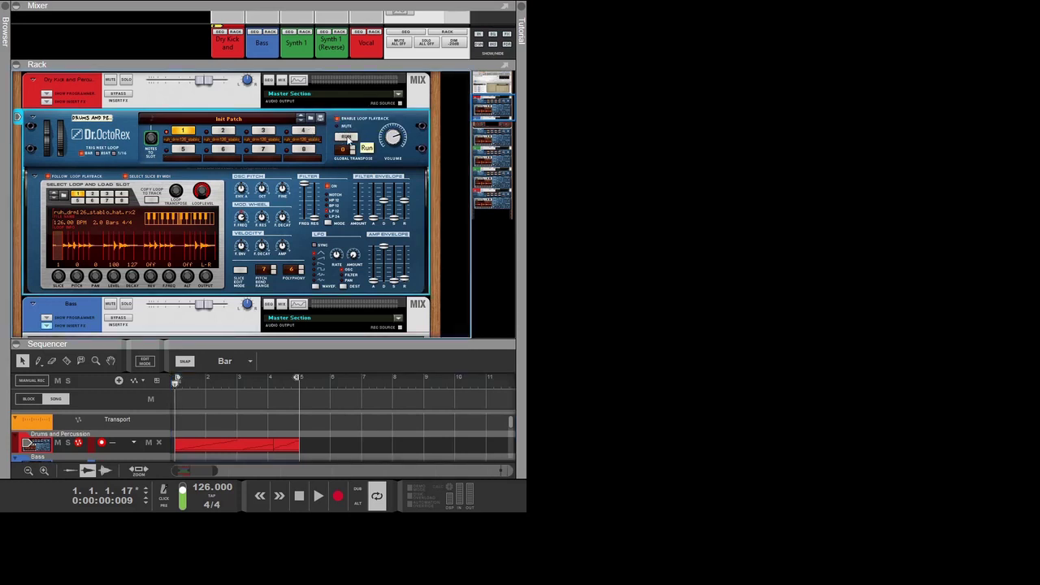
left_click(346, 137)
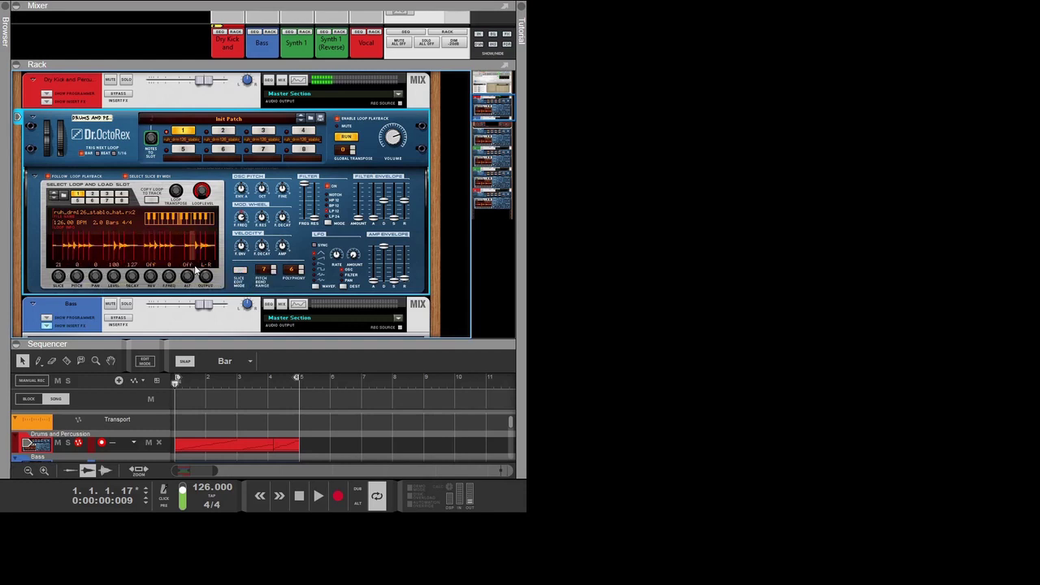
left_click(238, 272)
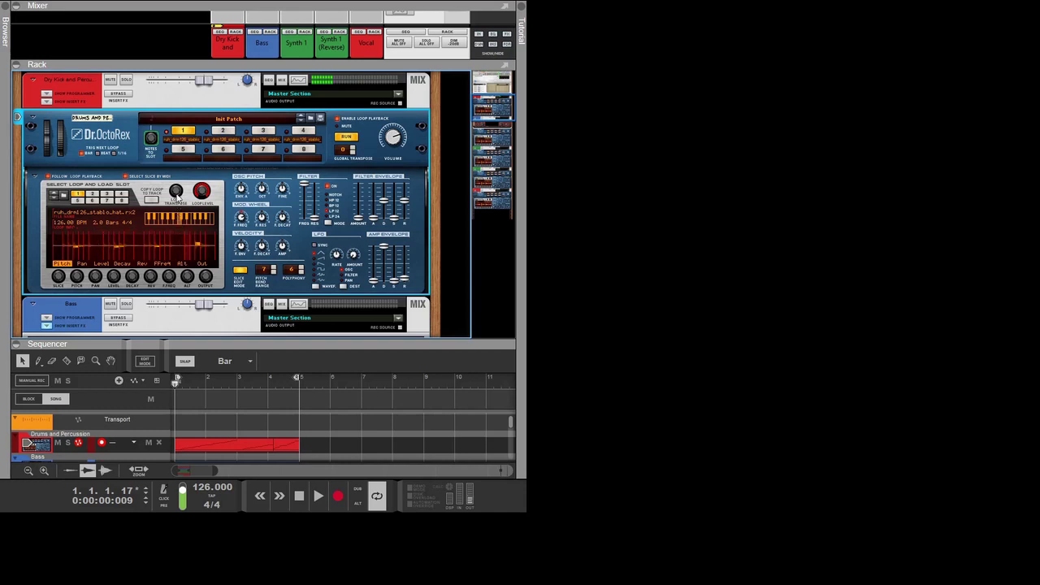
Try out the Loop Transpose control on the drum loop.
mouse_move(177, 199)
left_click_drag(177, 198, 173, 220)
left_click_drag(205, 274, 207, 218)
Go through the drum slices' Pan, Level, Decay and Rev parameters, redrawing the Decay values across the middle slices.
left_click(80, 265)
left_click(104, 262)
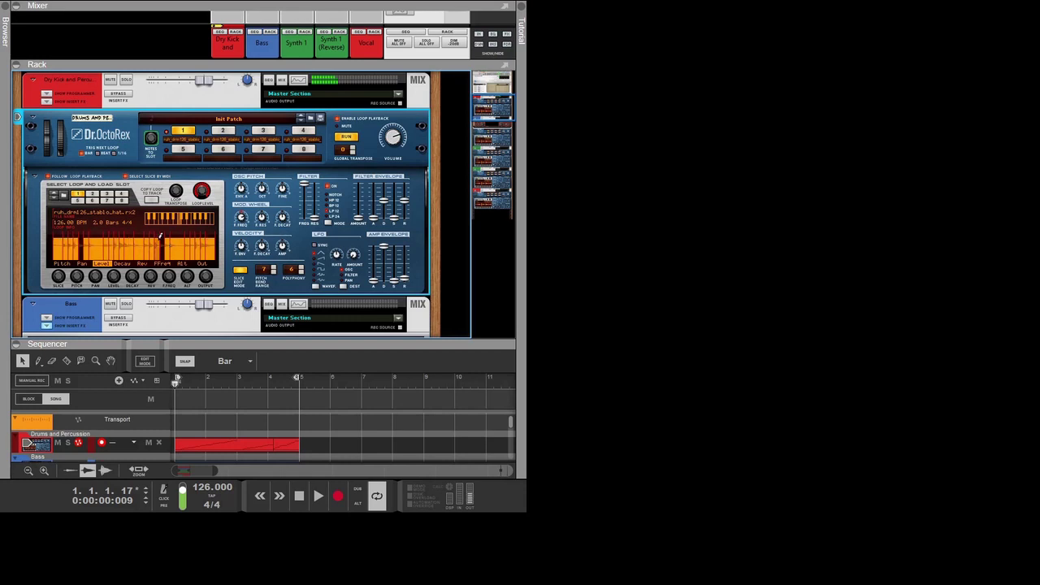
left_click(121, 264)
mouse_move(90, 243)
left_mouse_down()
mouse_move(208, 260)
mouse_move(208, 232)
mouse_move(171, 243)
left_mouse_up()
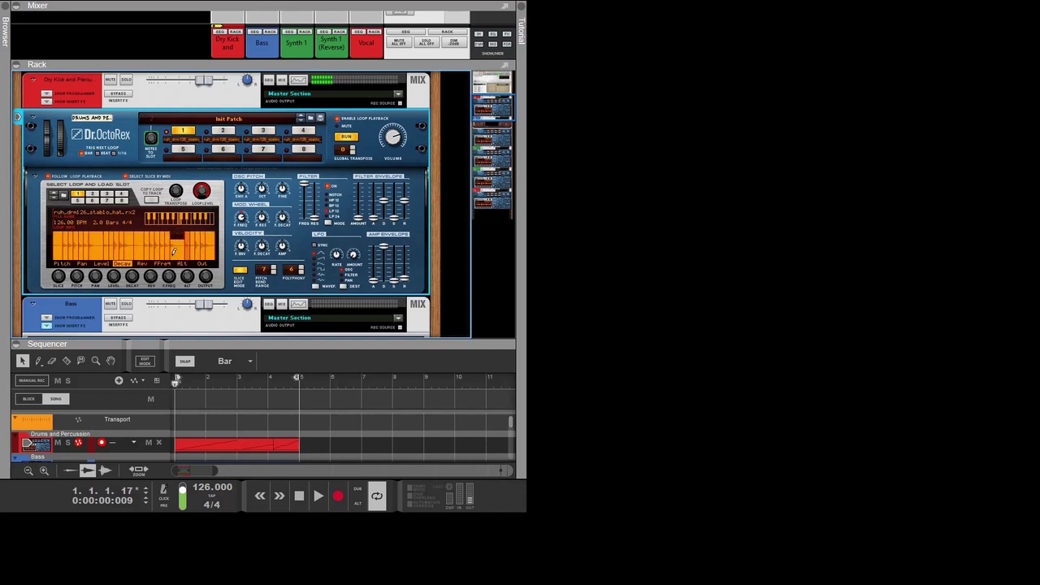
left_click(143, 264)
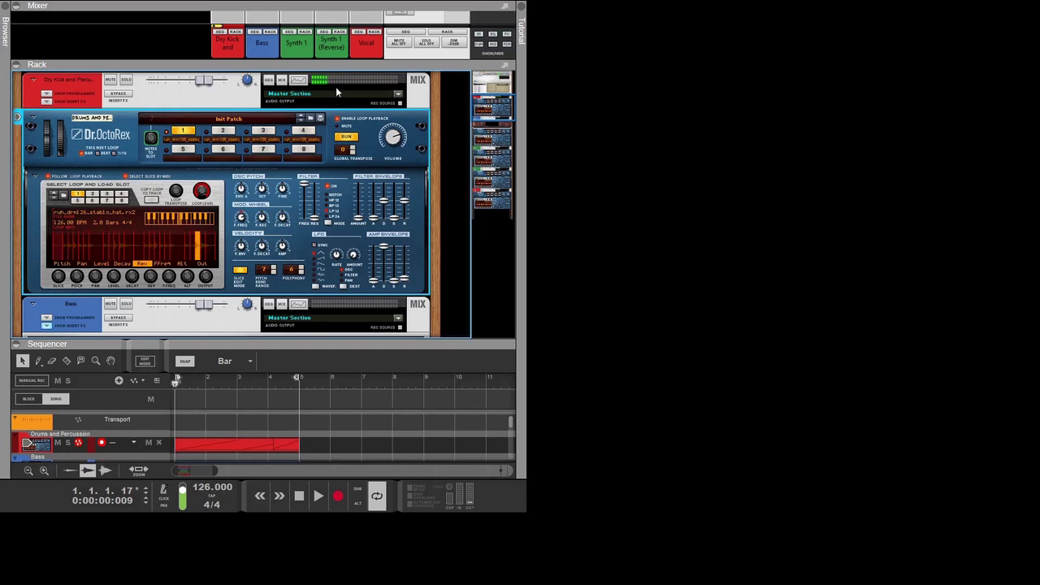
Show the Rev parameter of the Synth 1 (Reverse) loop in Slice Edit Mode and preview that loop.
scroll(298, 186, "down", 10)
scroll(298, 186, "down", 2)
scroll(103, 139, "down", 1)
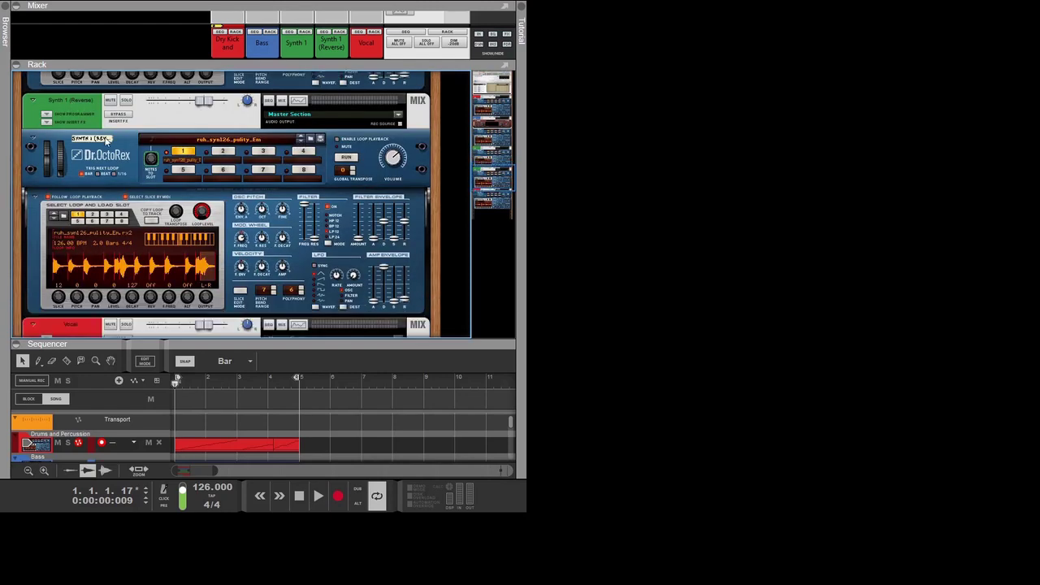
left_click(213, 276)
left_click(240, 294)
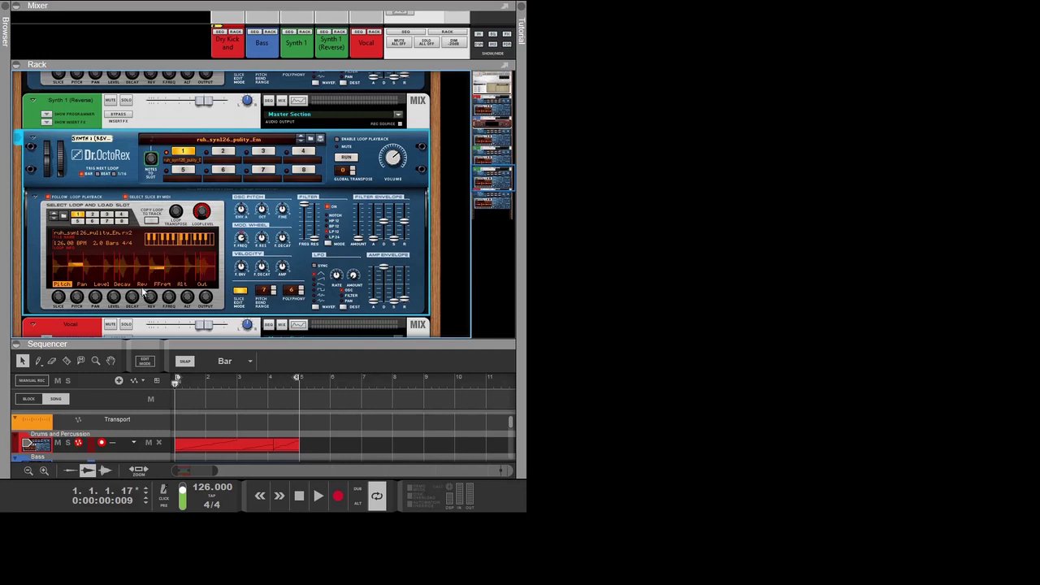
left_click(142, 284)
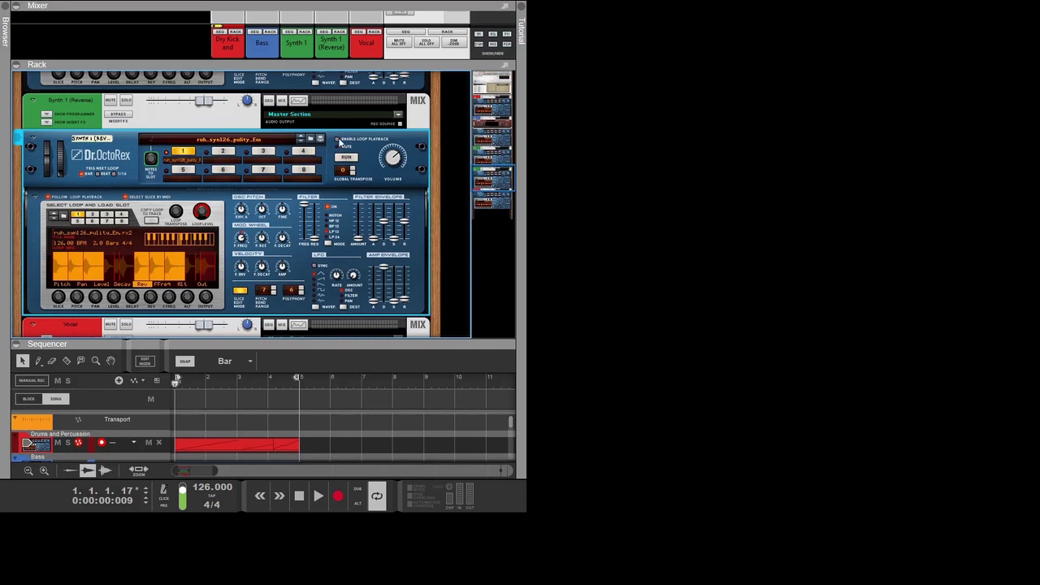
left_click(346, 158)
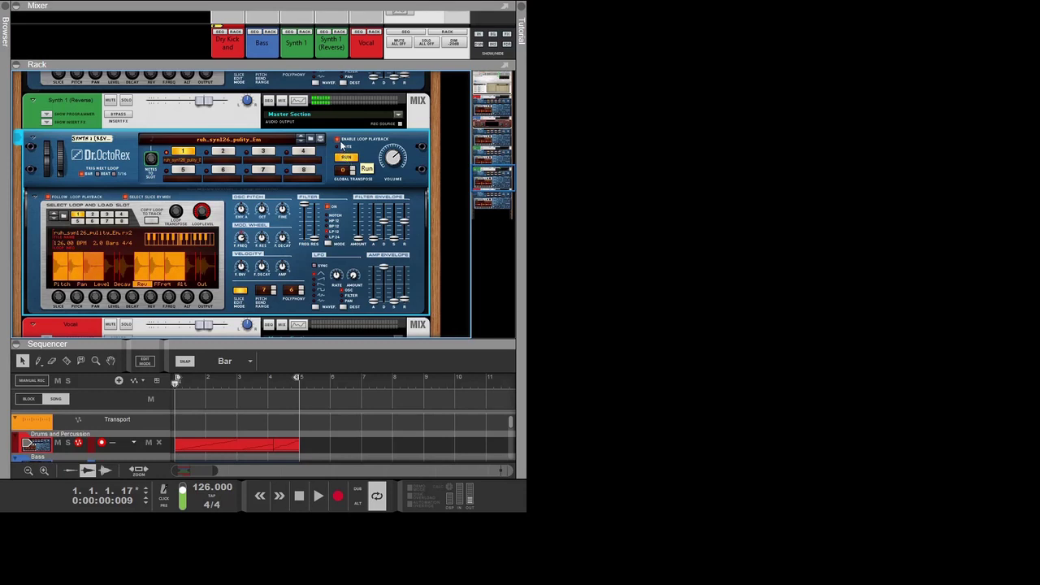
left_click(346, 159)
Run the drum loop again and draw varying filter frequency (FFreq) values across its slices.
scroll(277, 201, "up", 10)
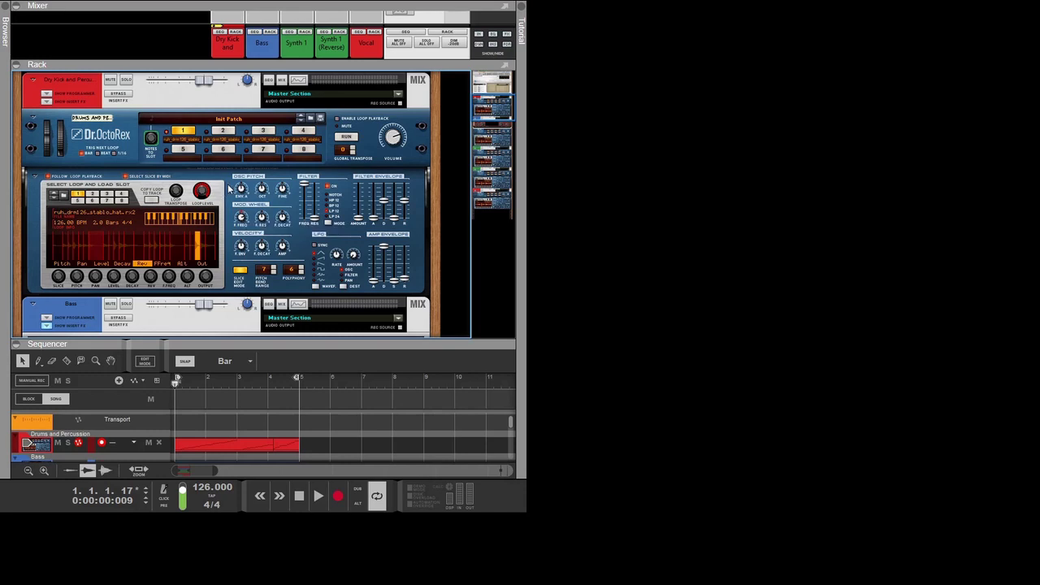
left_click(347, 137)
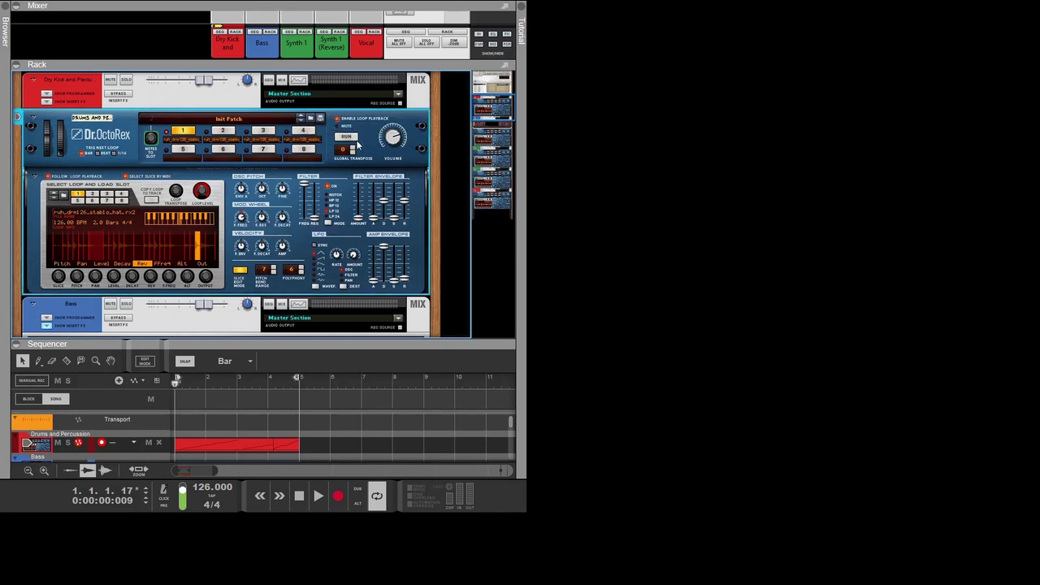
left_click(162, 263)
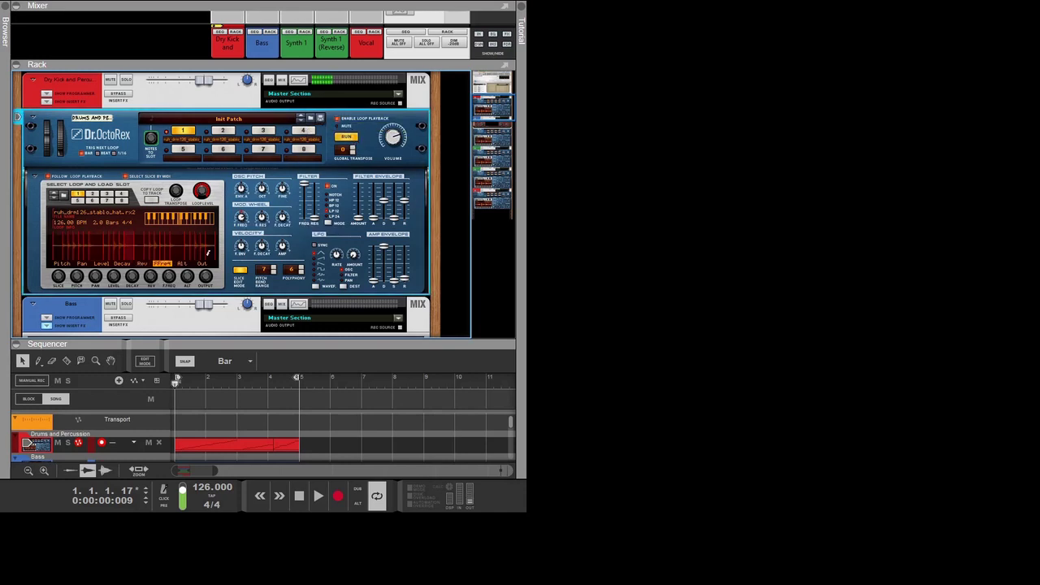
left_click_drag(53, 254, 148, 228)
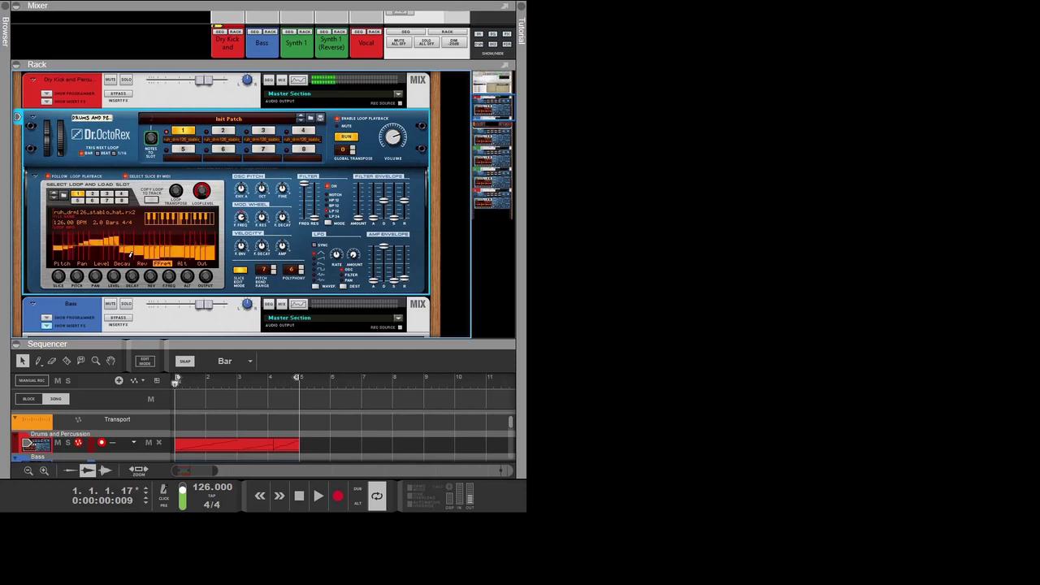
mouse_move(135, 246)
left_mouse_down()
mouse_move(175, 247)
mouse_move(199, 229)
mouse_move(220, 262)
left_mouse_up()
mouse_move(122, 235)
left_mouse_down()
mouse_move(65, 244)
mouse_move(216, 251)
mouse_move(54, 243)
mouse_move(212, 239)
mouse_move(54, 244)
mouse_move(182, 243)
left_mouse_up()
Draw the Alt values across all slices of the drum loop and preview the result.
left_click(182, 263)
mouse_move(208, 238)
left_mouse_down()
mouse_move(67, 249)
mouse_move(59, 241)
mouse_move(109, 248)
mouse_move(45, 226)
left_mouse_up()
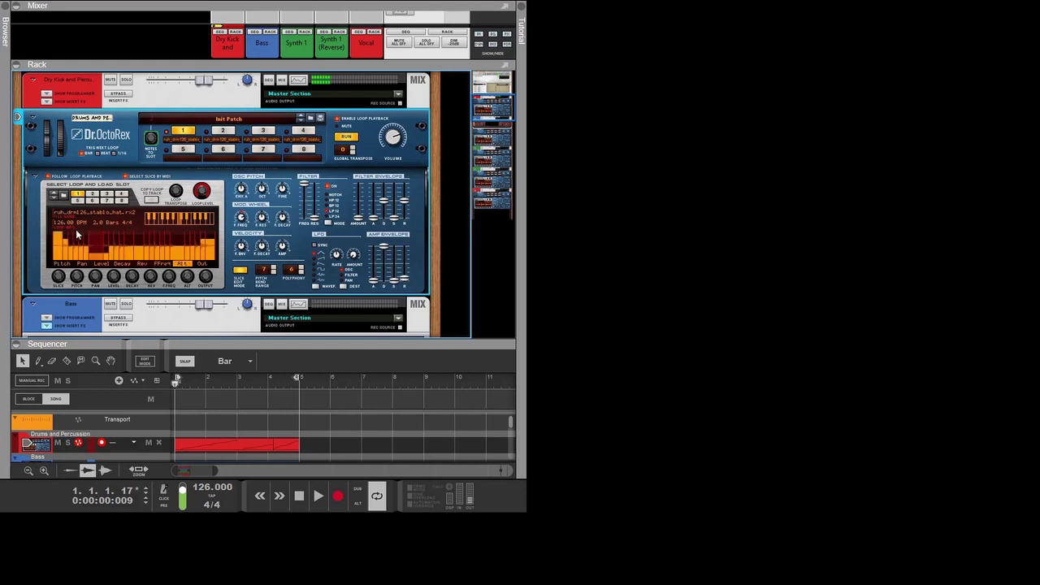
left_click_drag(195, 239, 29, 226)
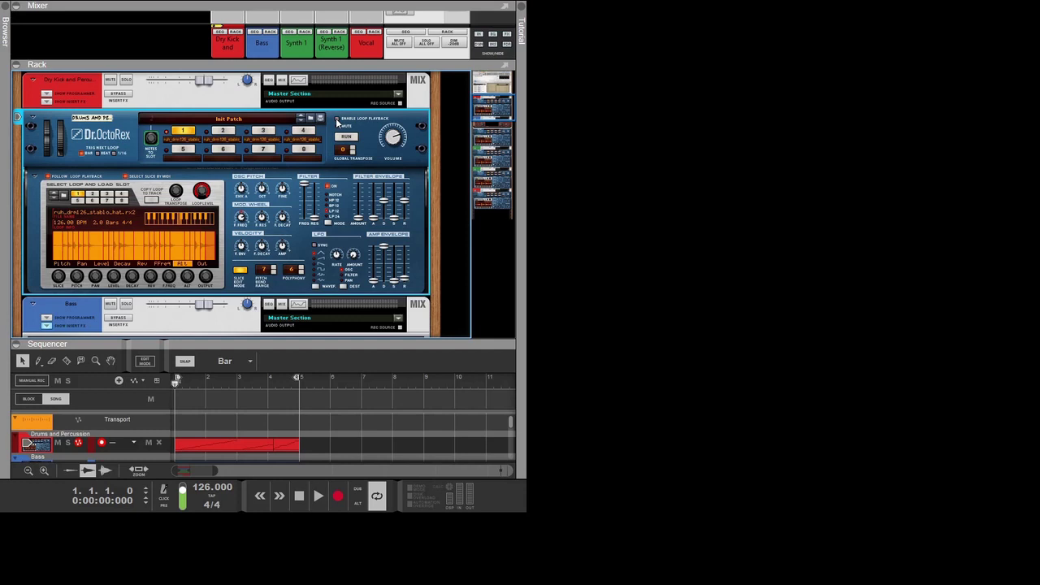
left_click(346, 136)
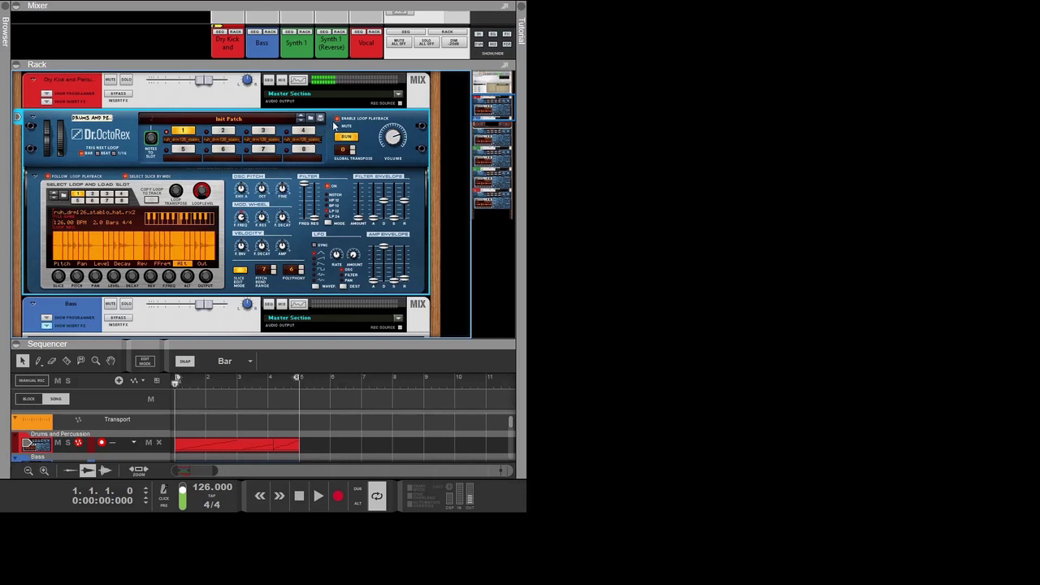
Solo the Vocal track in the sequencer and play it back.
scroll(382, 209, "down", 6)
scroll(381, 210, "down", 10)
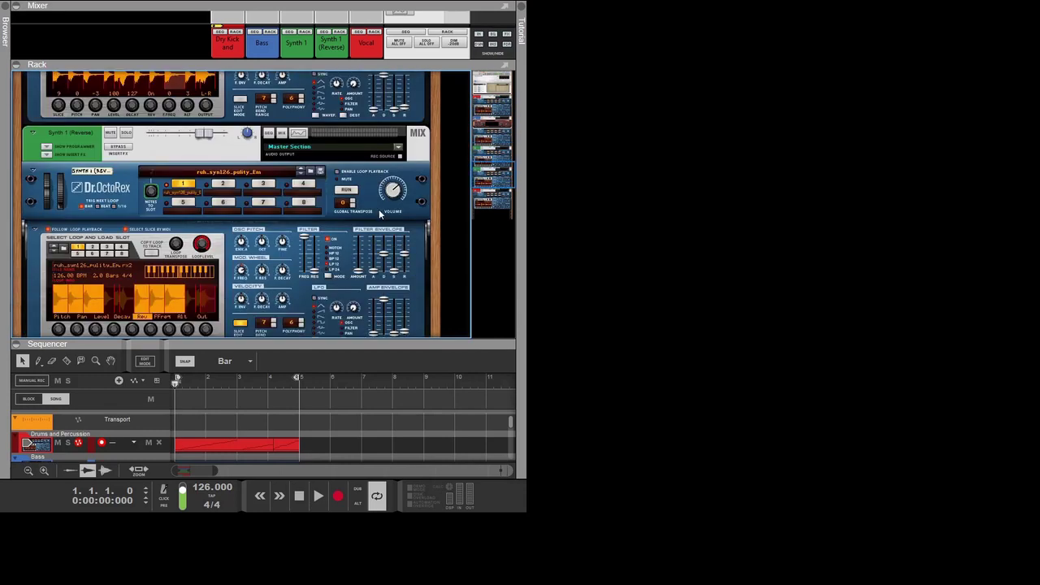
scroll(345, 241, "down", 2)
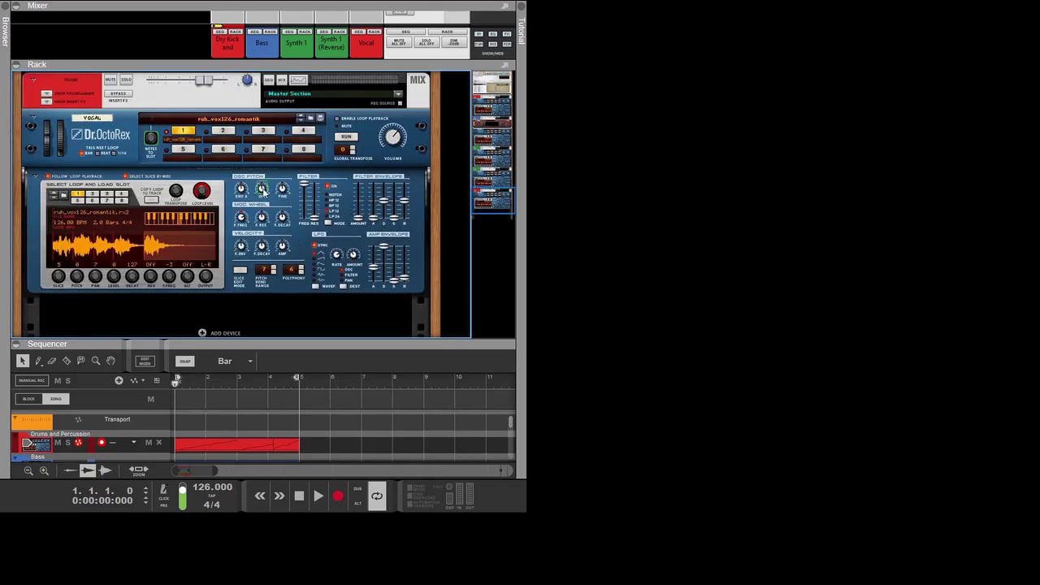
left_click_drag(510, 424, 520, 469)
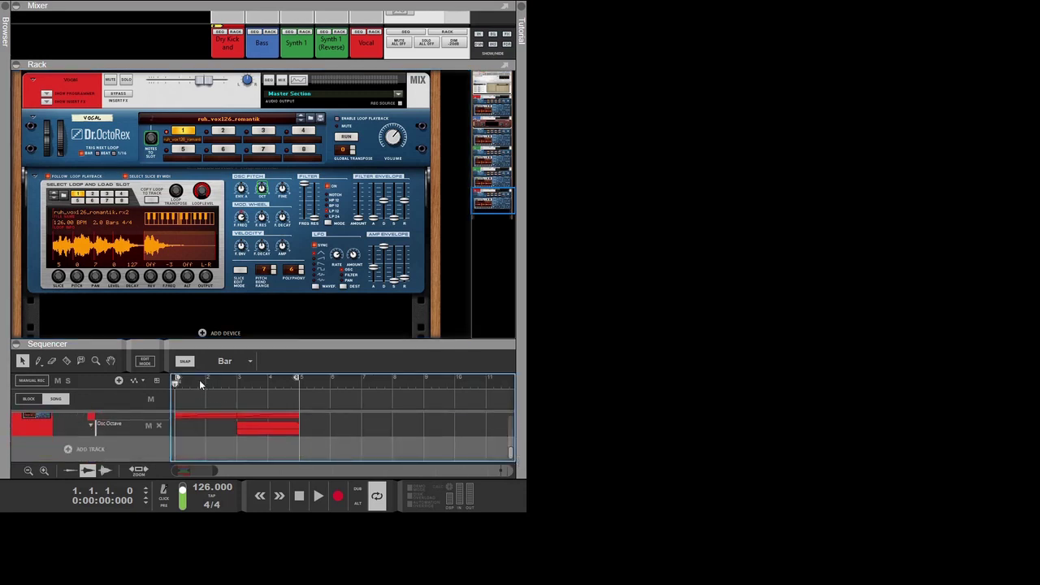
scroll(90, 438, "up", 1)
left_click(69, 442)
left_click(318, 497)
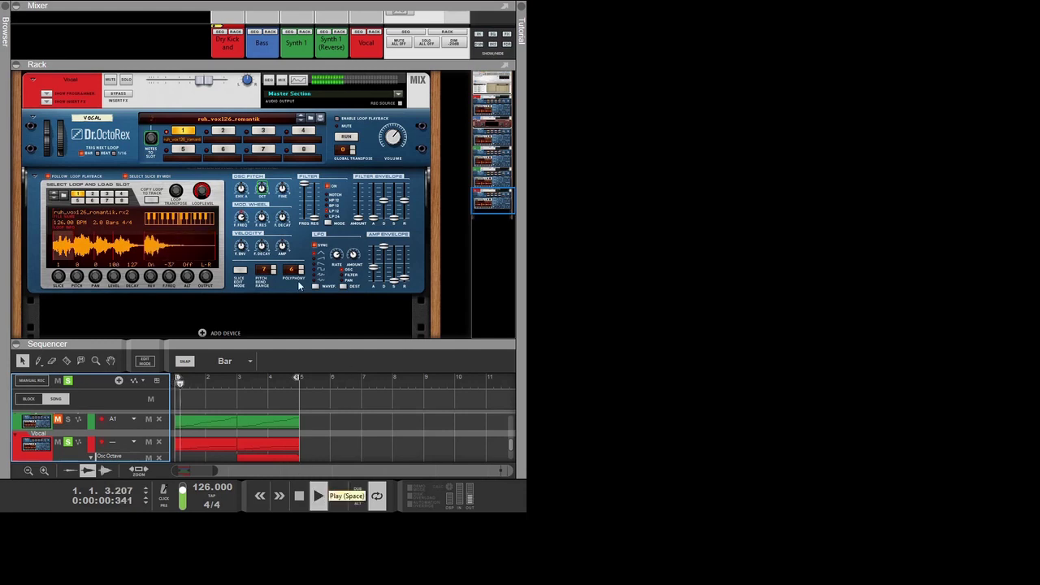
Examine the Osc Octave control of the Vocal device and its automation lane during playback, then stop the song.
mouse_move(262, 192)
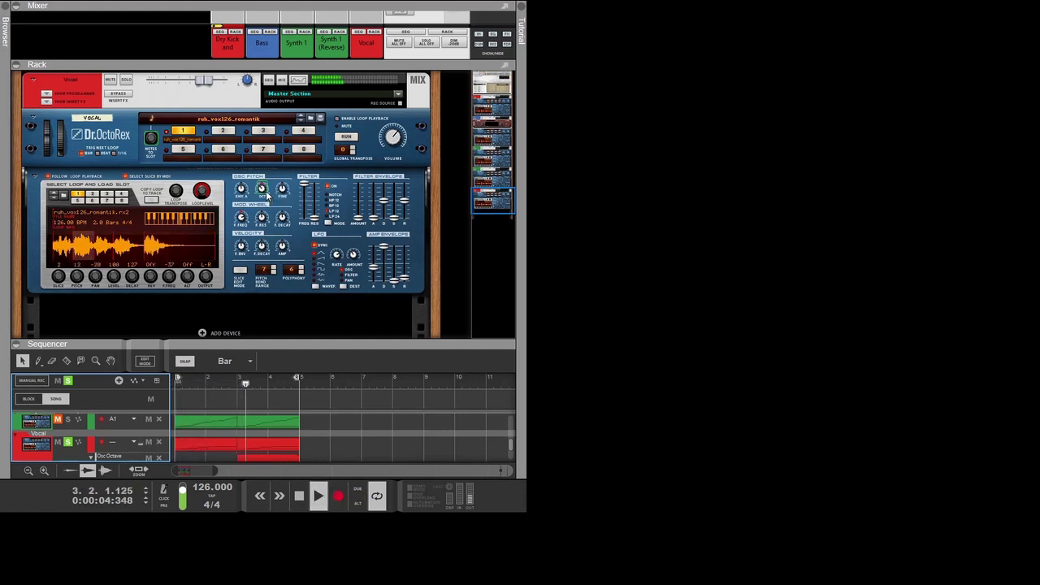
left_click_drag(264, 193, 266, 197)
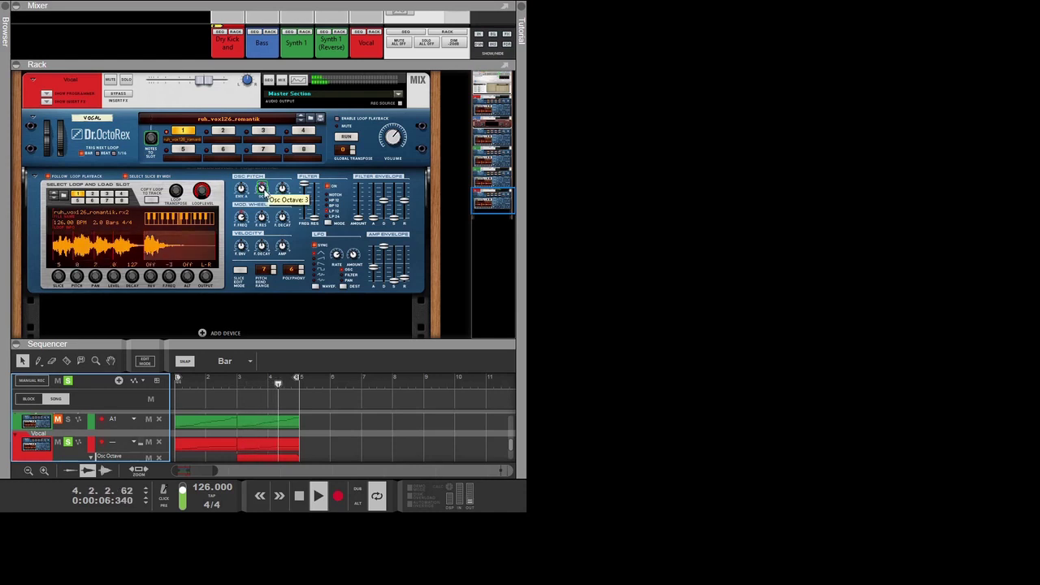
scroll(309, 442, "down", 2)
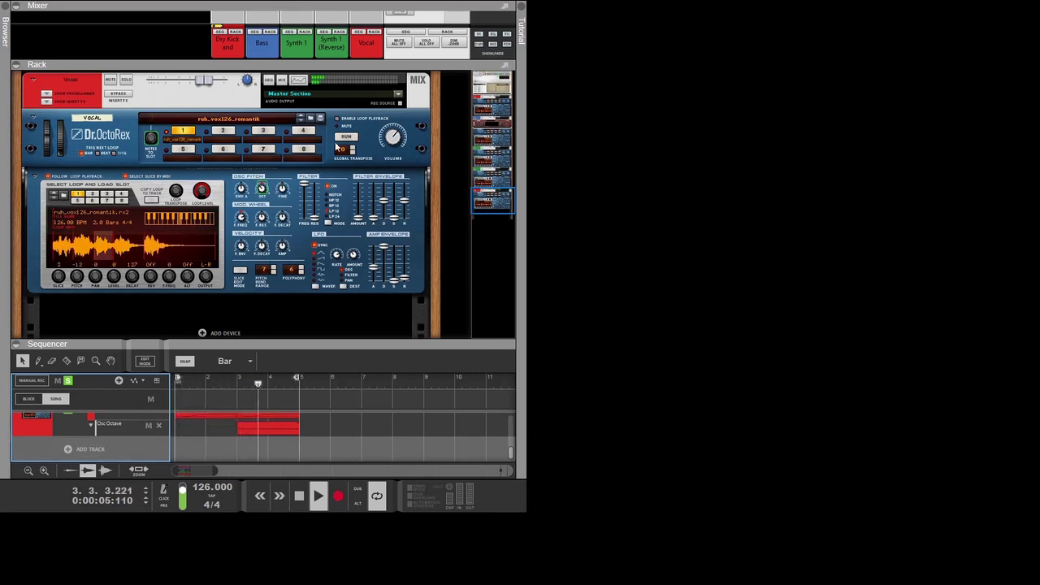
left_click(299, 496)
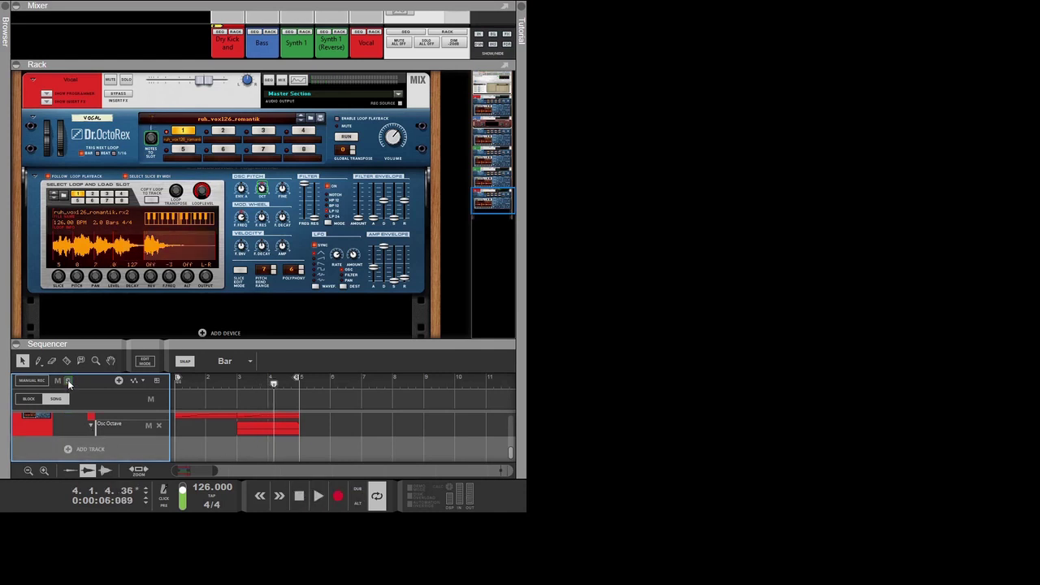
Enable Slice Edit Mode on the Vocal device and set its Filter Freq to 66 during playback.
left_click(241, 270)
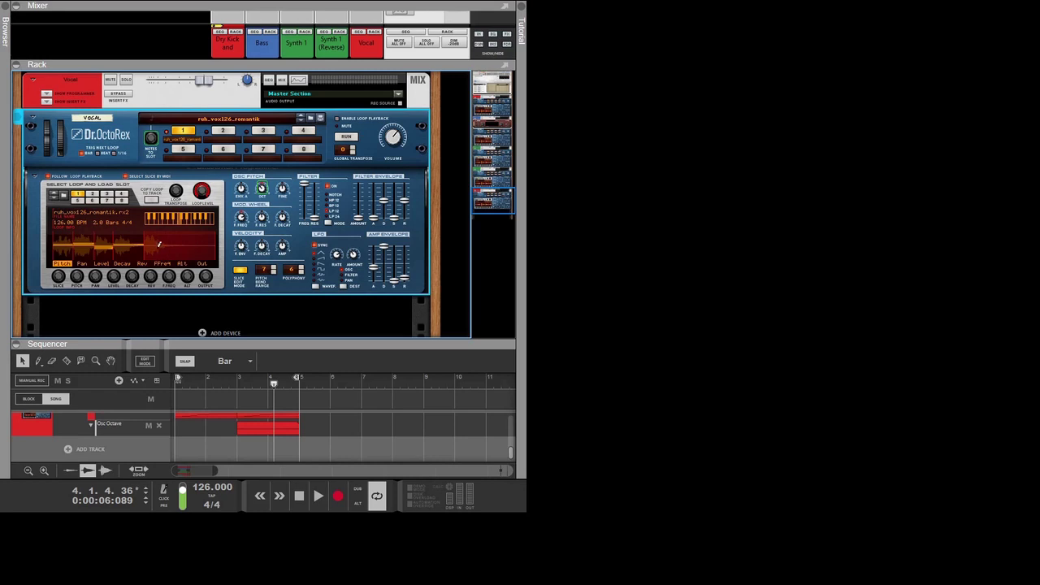
left_click(317, 496)
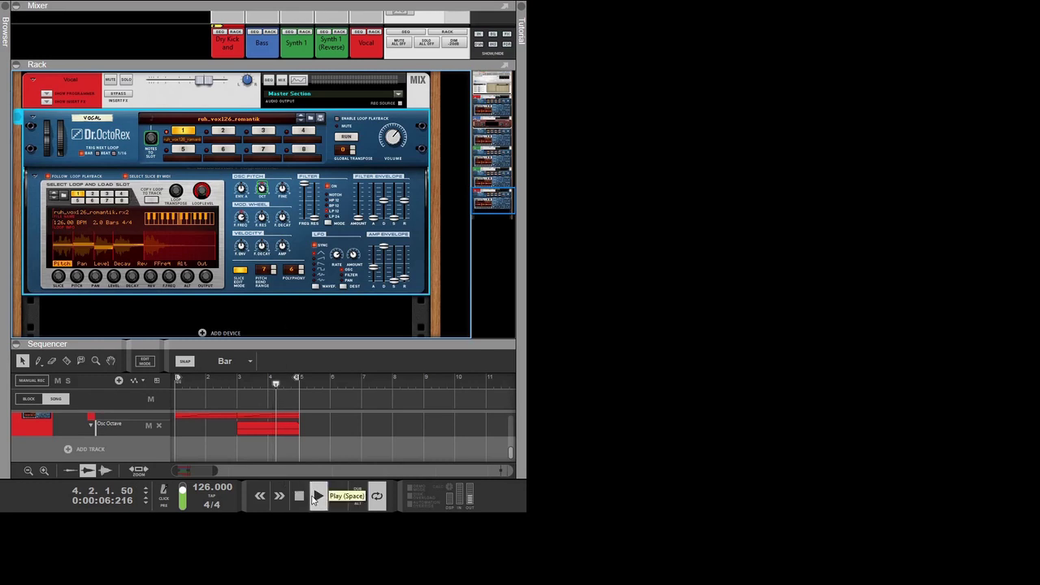
scroll(93, 417, "up", 3)
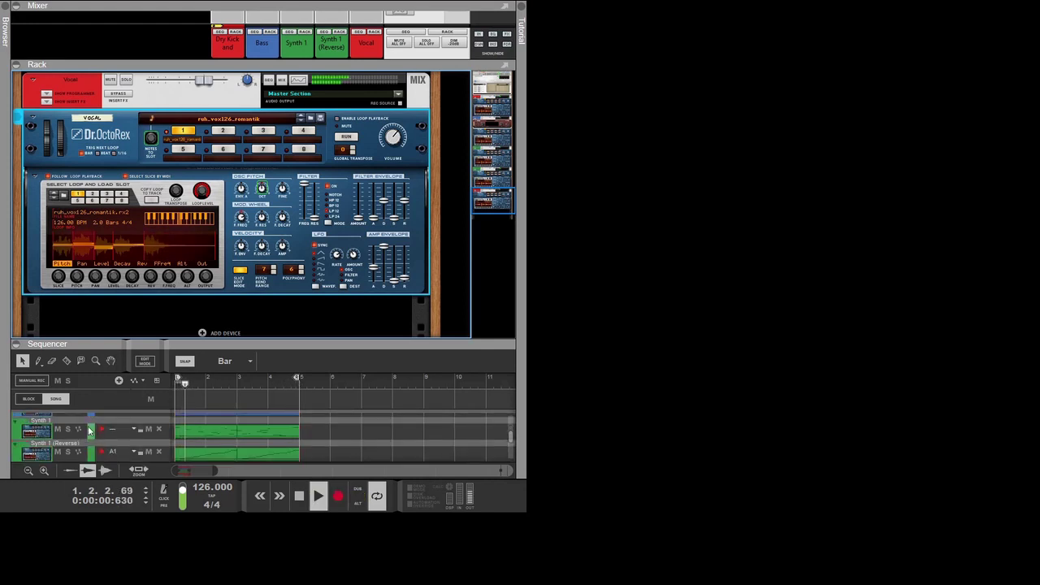
left_click_drag(307, 194, 309, 206)
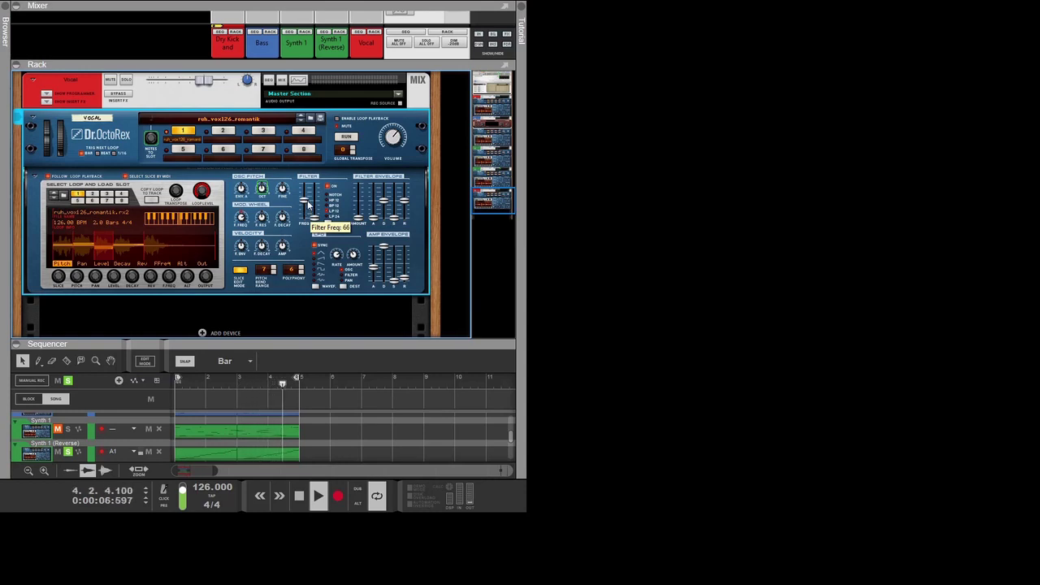
Select the Synth 1 track and solo the Synth 1 and Vocal tracks in the sequencer.
left_click(169, 419)
scroll(89, 439, "down", 1)
left_click(77, 445)
scroll(89, 443, "up", 2)
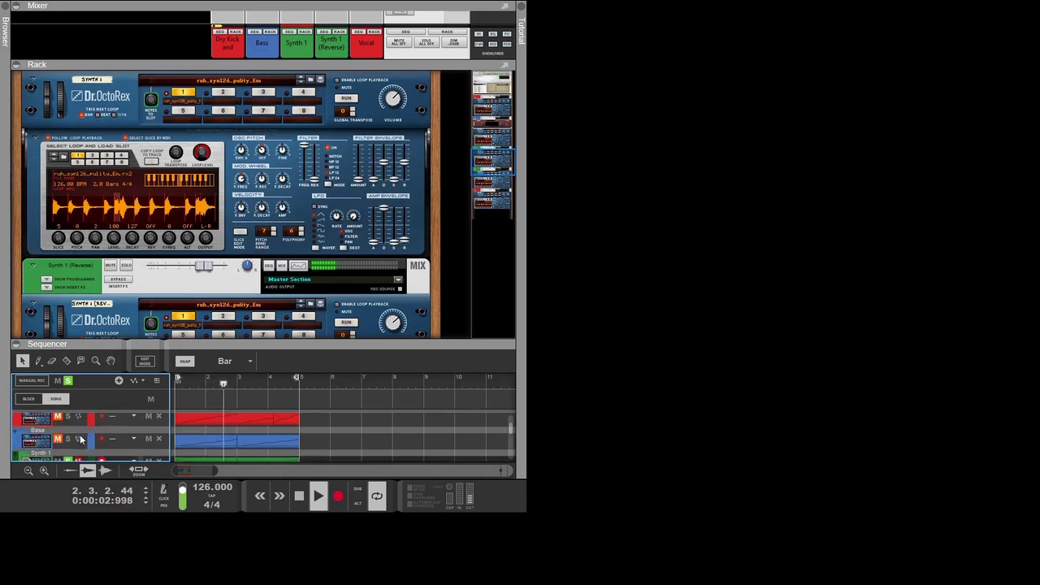
scroll(100, 440, "down", 2)
left_click(68, 441)
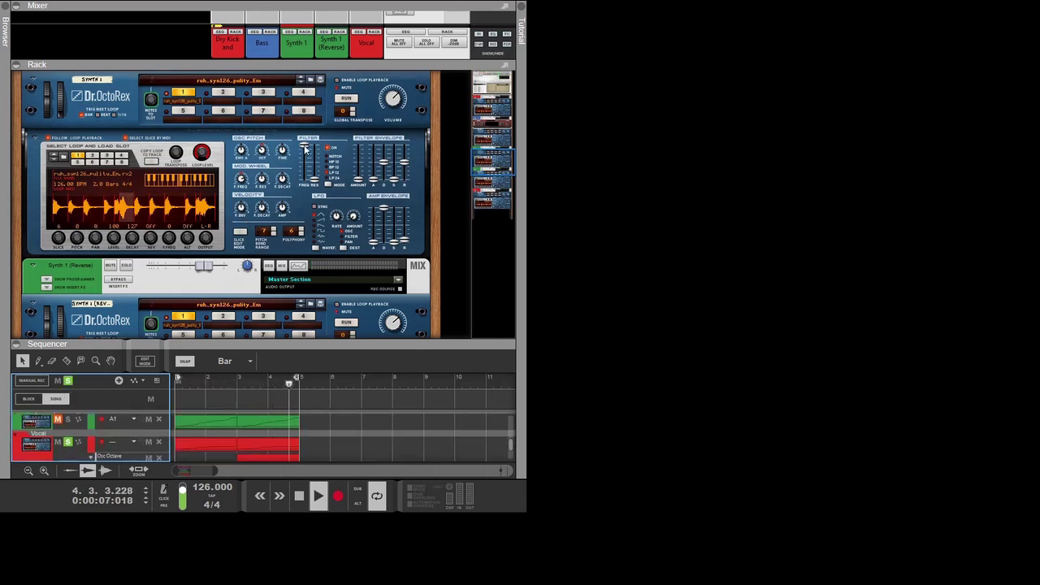
Raise the Amp Envelope Attack of the Synth 1 device while the song plays.
mouse_move(306, 149)
left_mouse_down()
mouse_move(306, 180)
mouse_move(307, 148)
left_mouse_up()
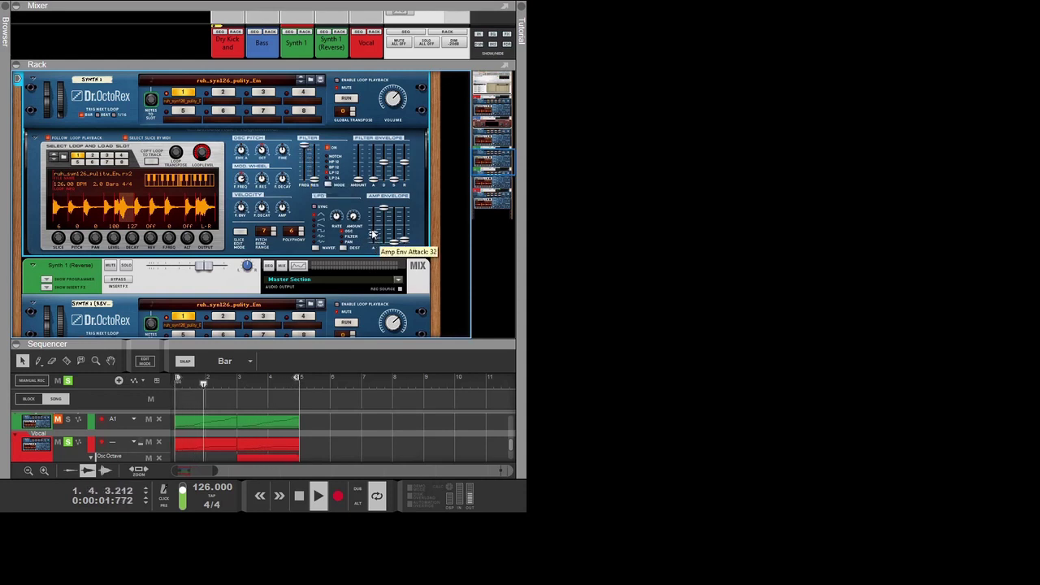
left_click_drag(375, 224, 376, 233)
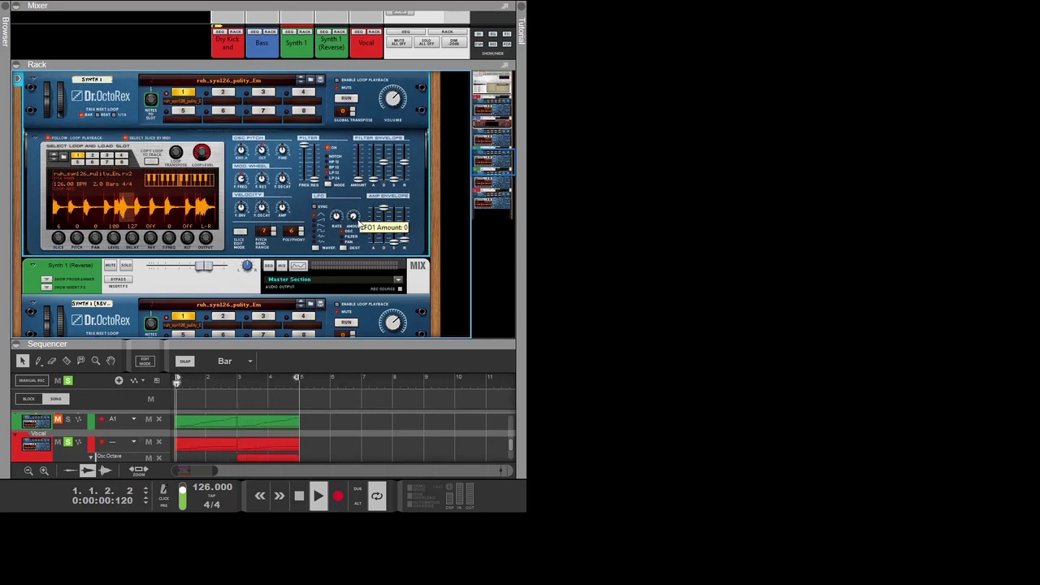
left_click_drag(379, 235, 378, 233)
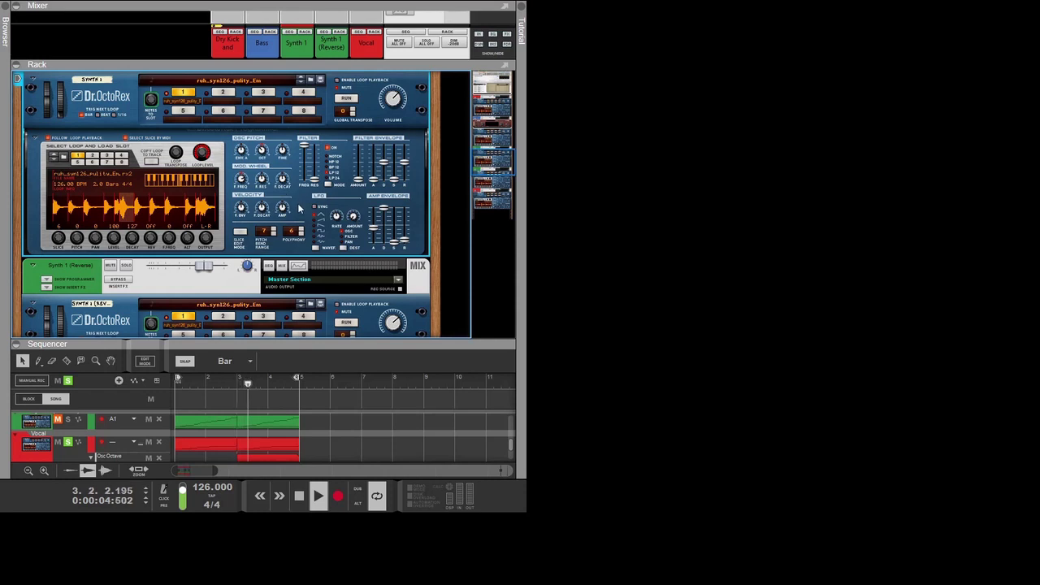
Show the insert effects section of the Synth 1 mix channel and look through the built-in effects available for it.
scroll(299, 209, "up", 2)
left_click(68, 97)
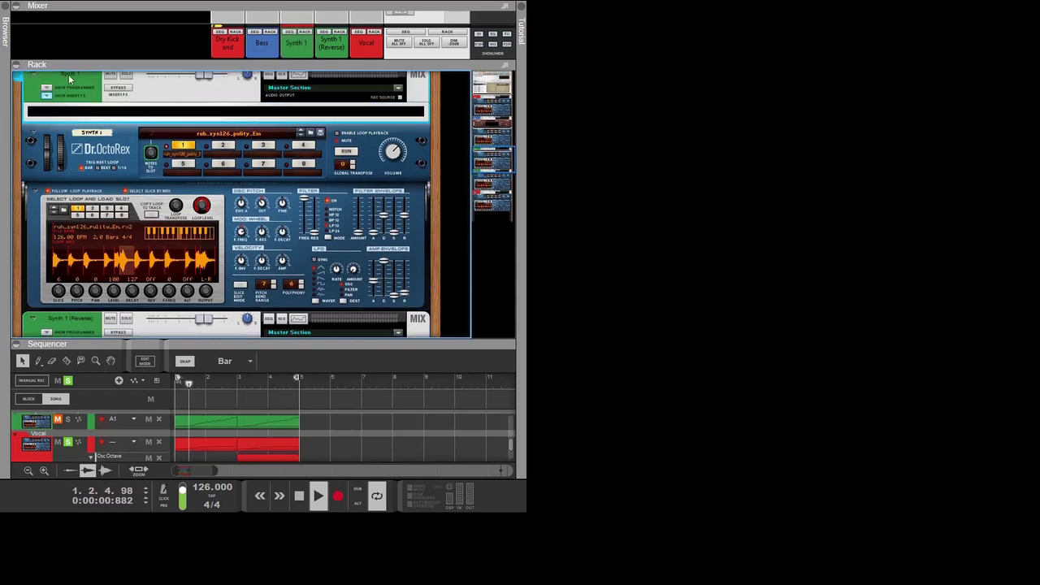
left_click(5, 18)
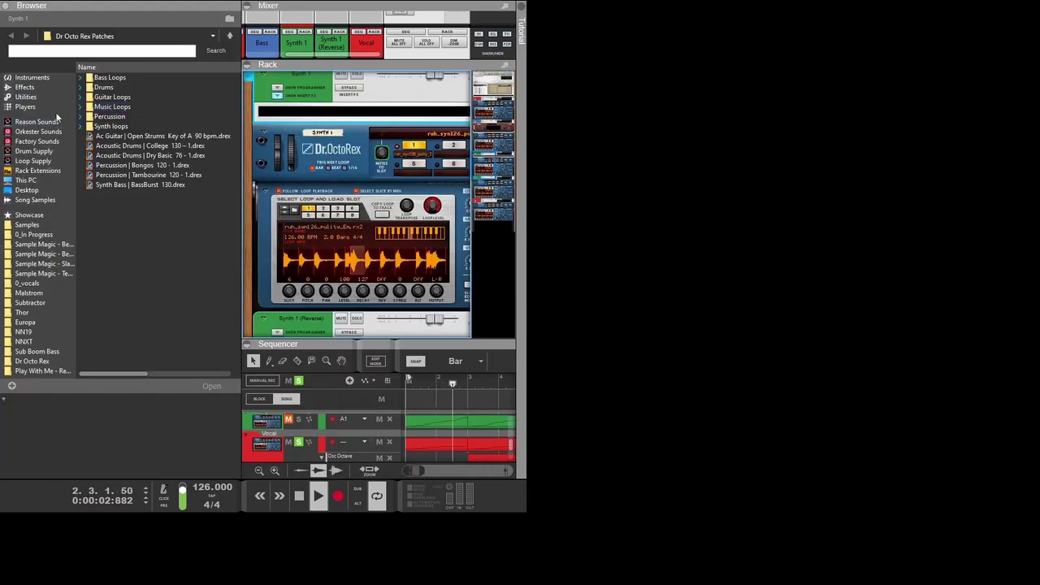
left_click(47, 87)
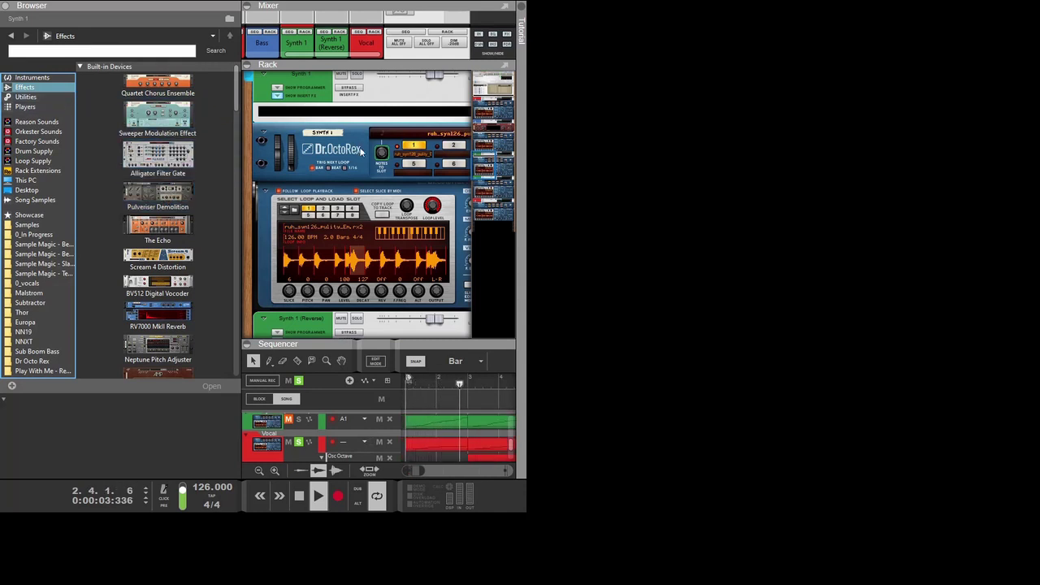
left_click(4, 6)
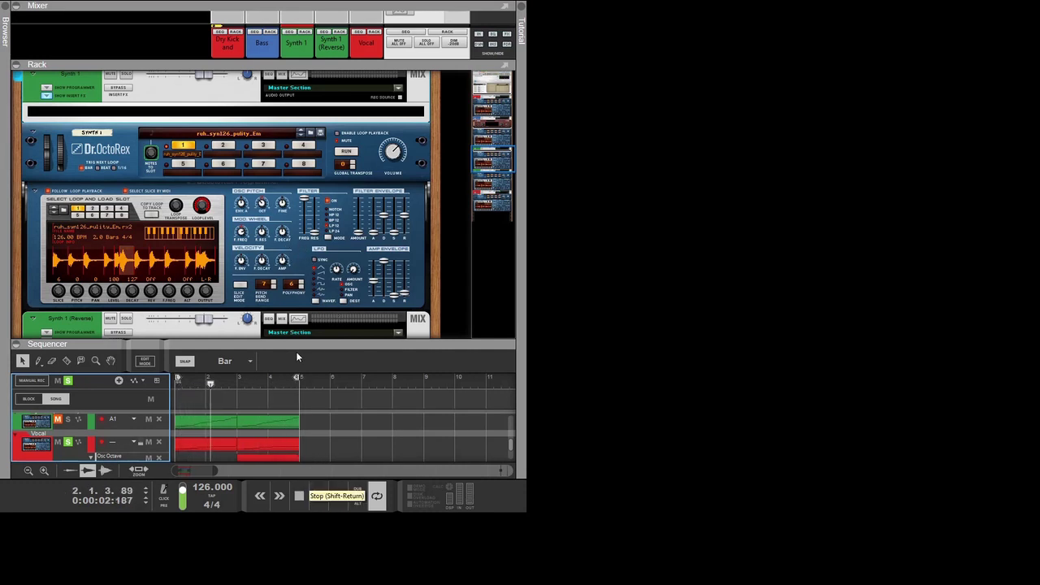
Delete both note clips from the Vocal track in the sequencer.
left_click(197, 444)
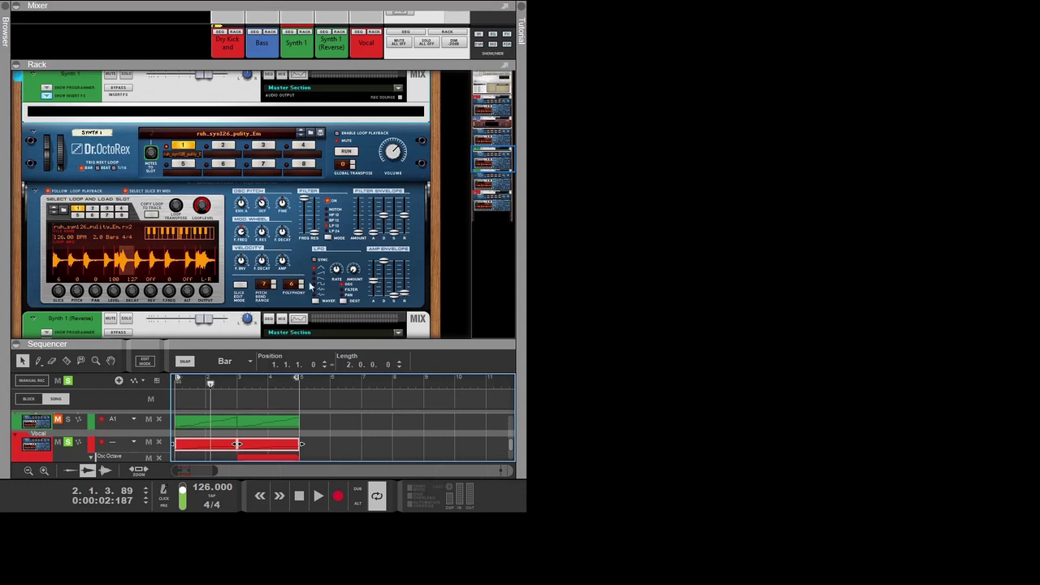
key("Delete")
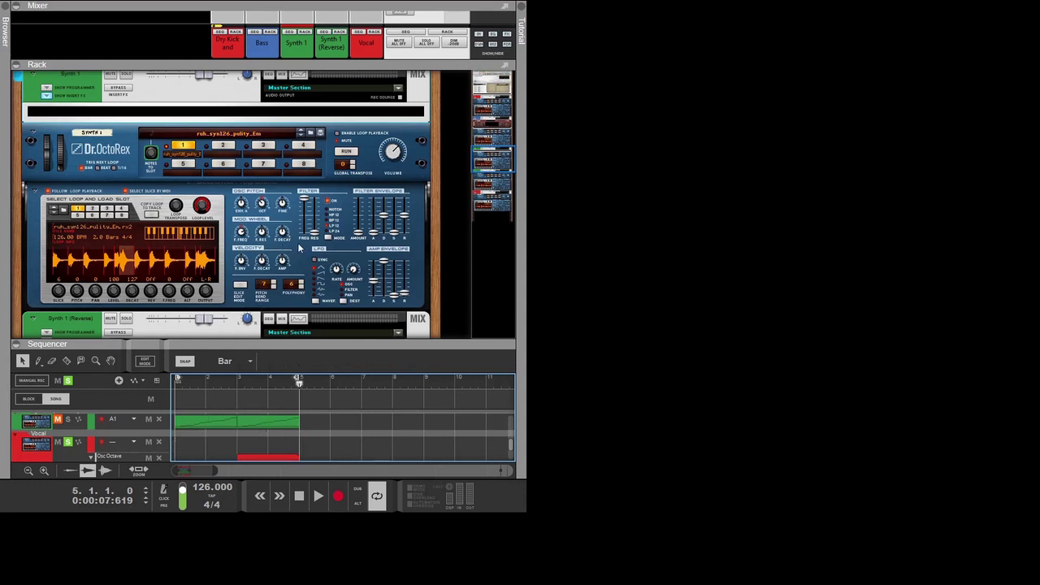
Enable loop playback on the Synth 1 device, run its loop, and clear all track solos.
left_click(338, 133)
left_click(346, 152)
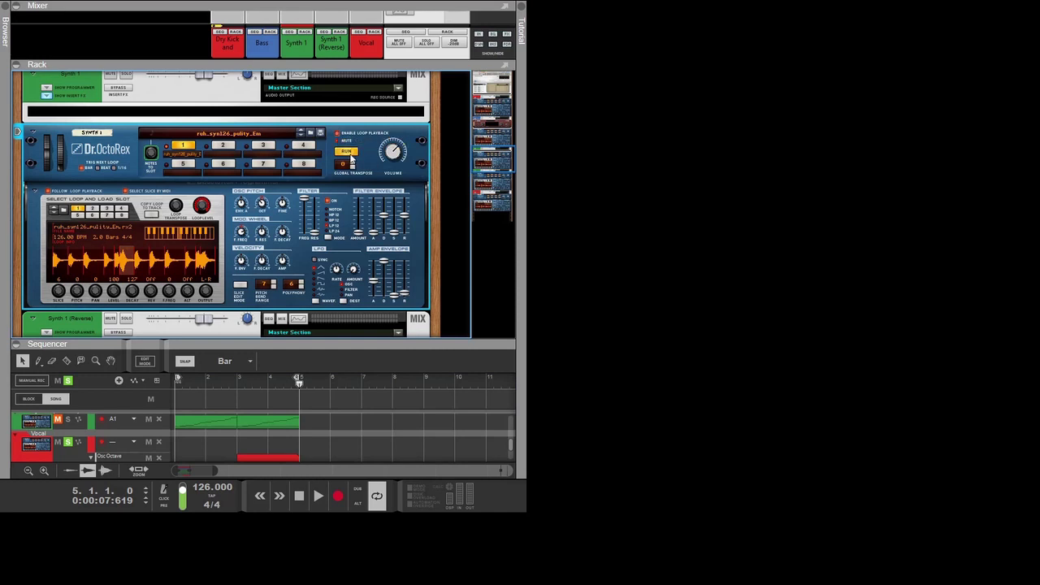
left_click(67, 380)
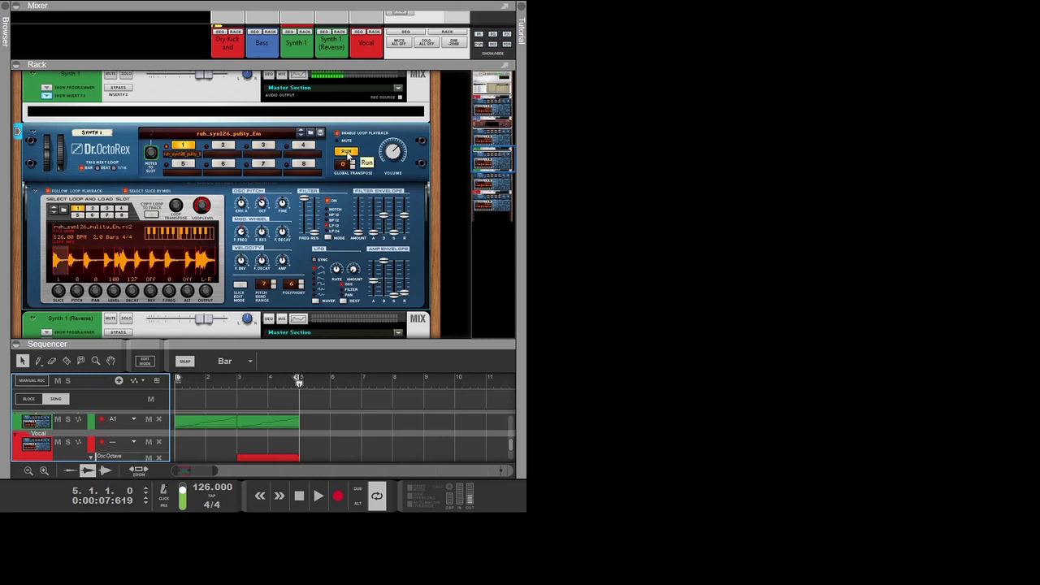
Select the Vocal track and put its loop back in the sequencer as two clips spanning bars 1 to 5.
left_click_drag(236, 340, 235, 304)
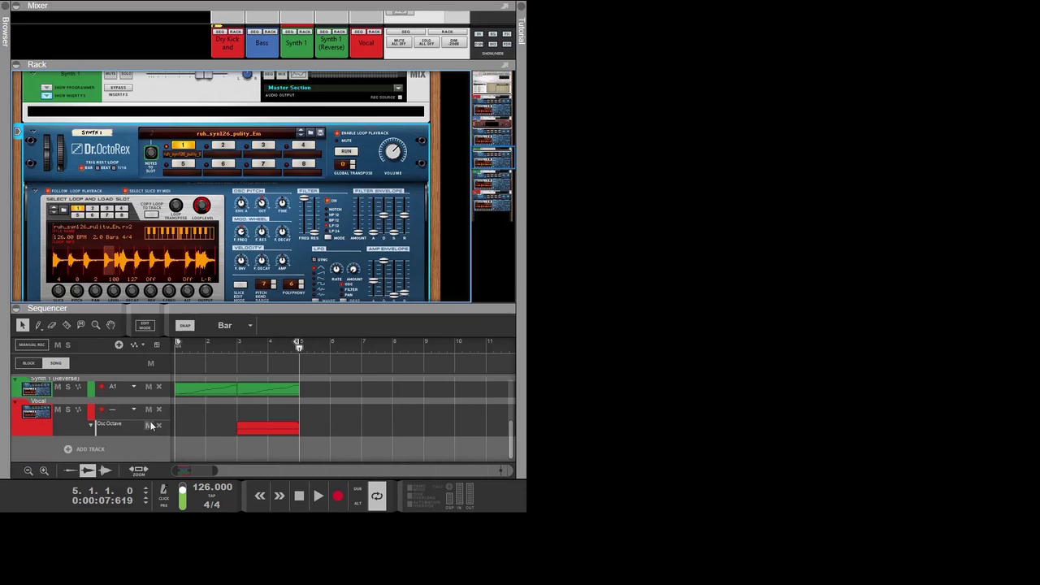
left_click(104, 409)
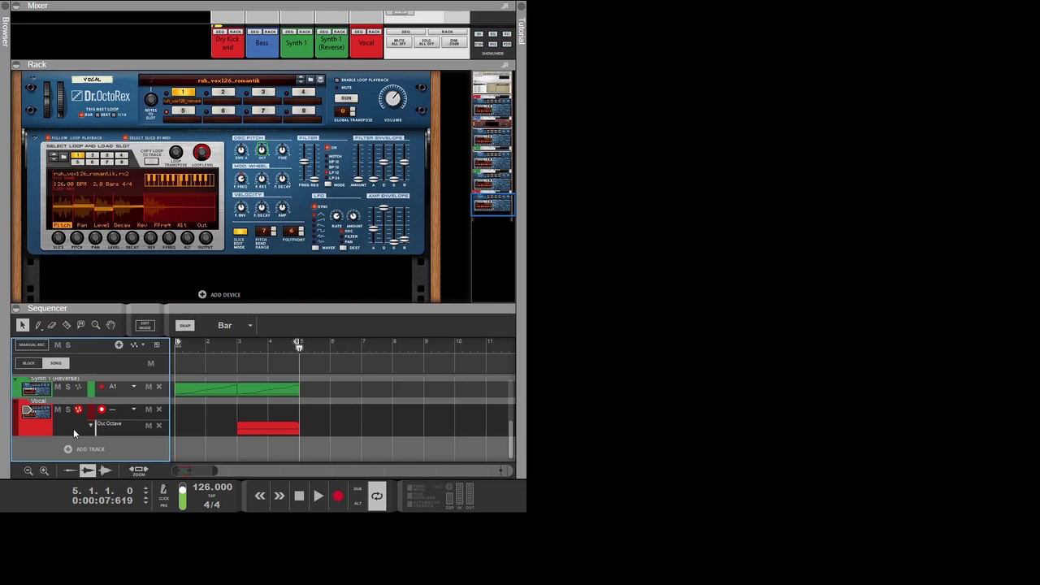
left_click(304, 201)
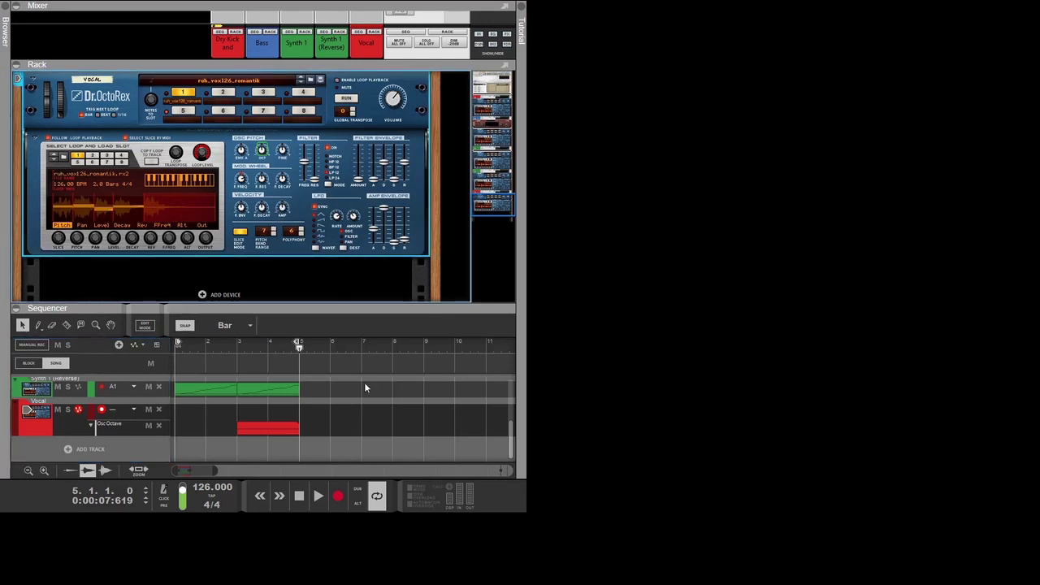
double_click(230, 413)
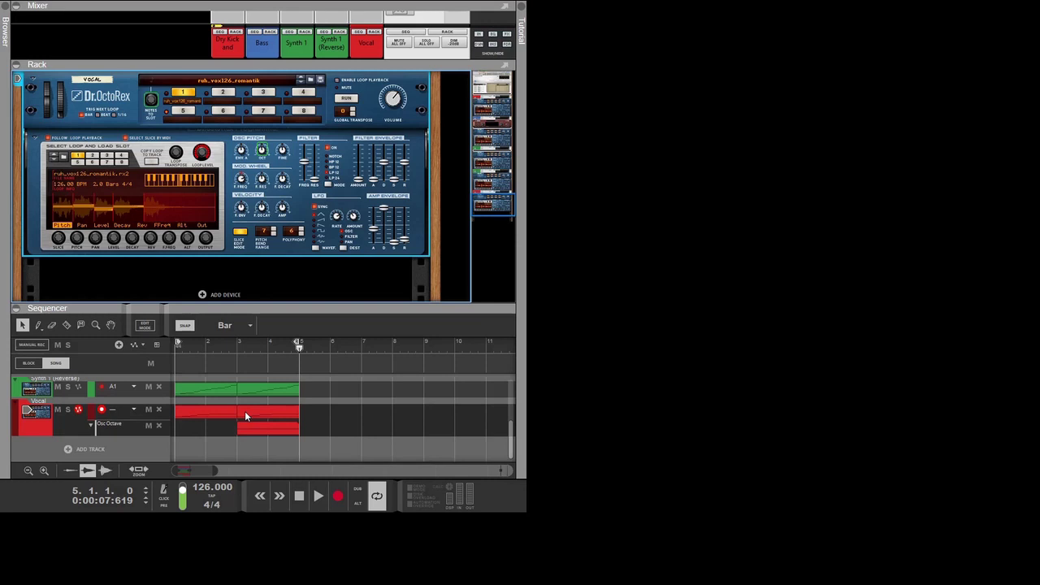
Play the song from the start to hear the Vocal clips, then stop playback.
left_click(174, 347)
left_click(317, 495)
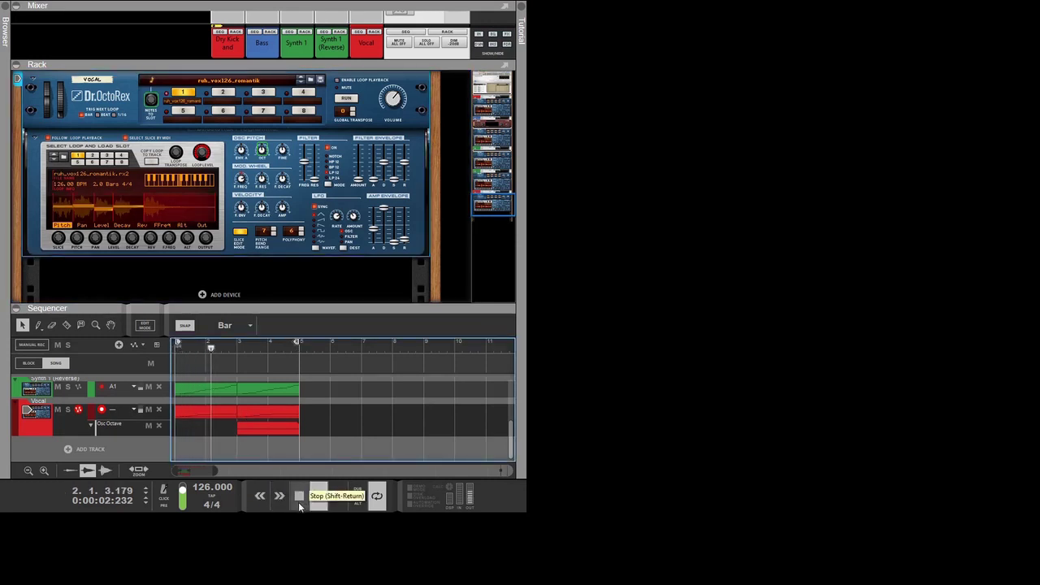
left_click(298, 502)
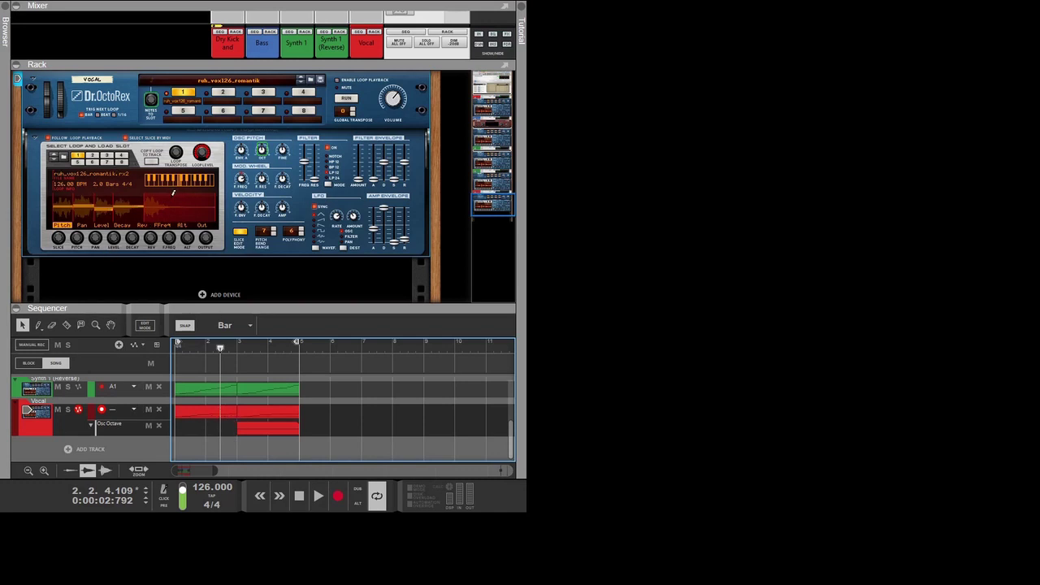
Run the Vocal device's own loop alongside song playback for comparison, then stop and turn off Enable Loop Playback.
left_click(345, 97)
left_click(345, 97)
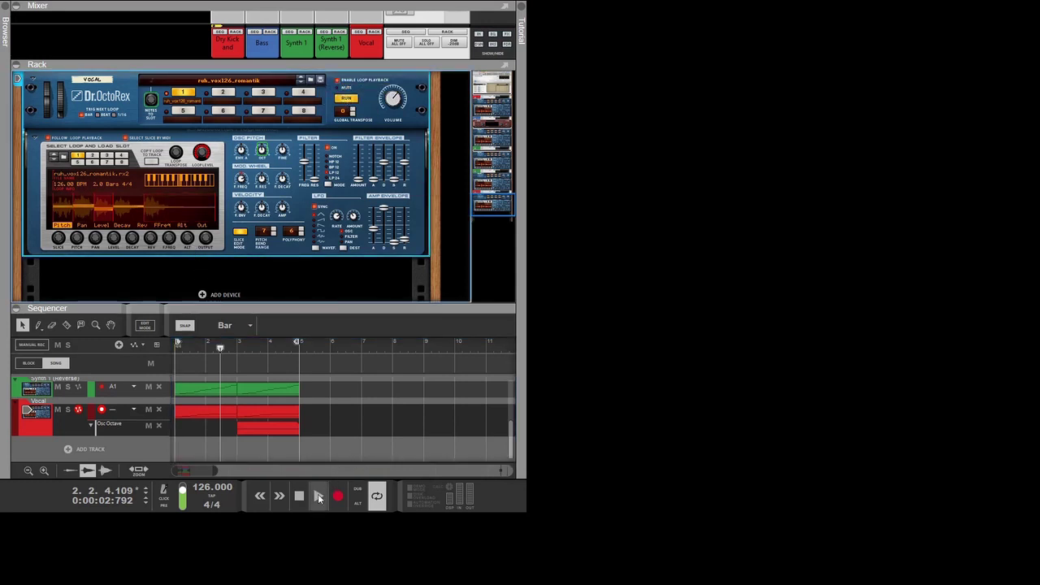
left_click(319, 497)
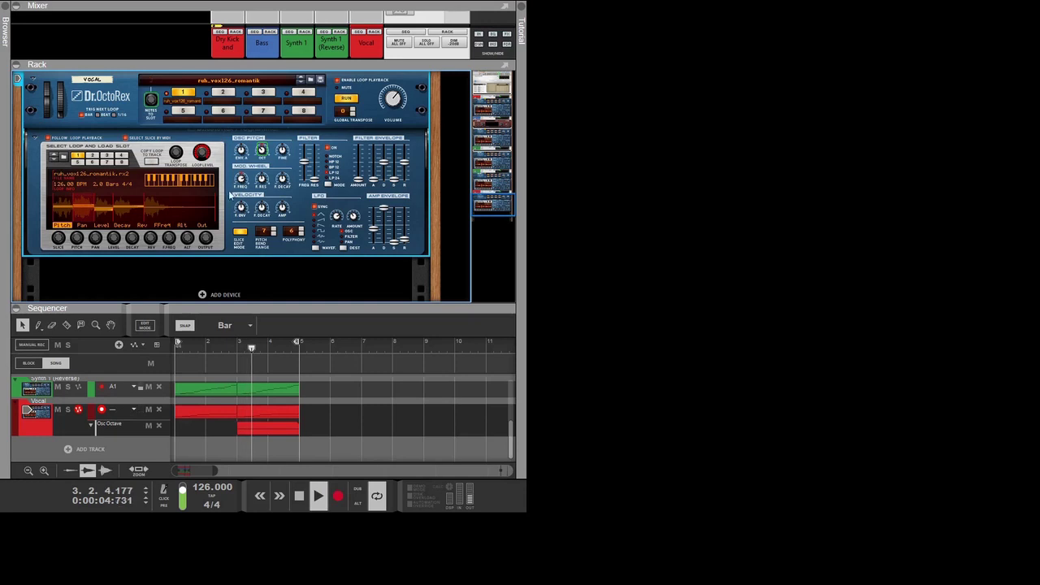
left_click(345, 97)
left_click(299, 496)
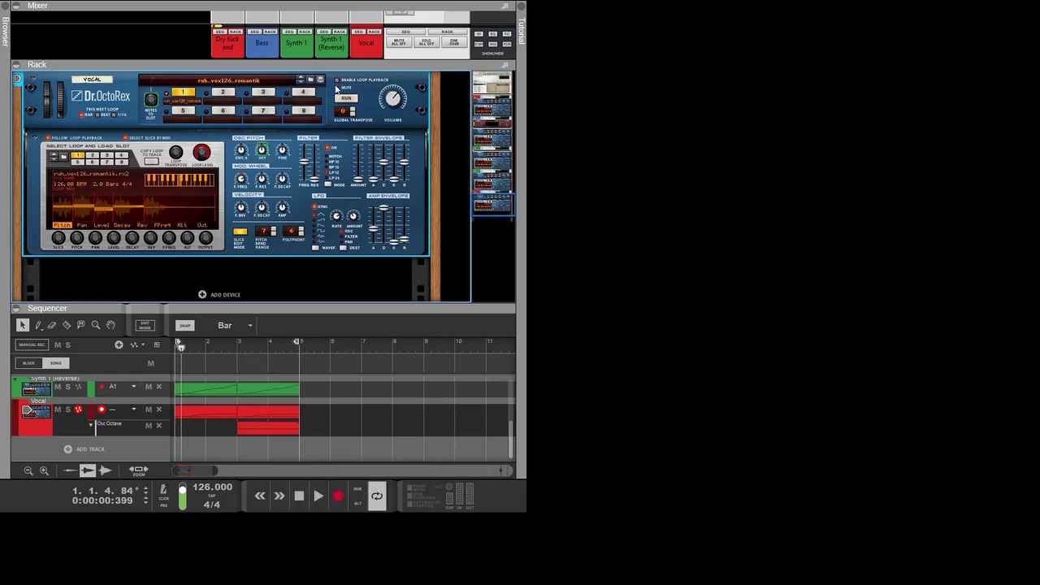
left_click(338, 83)
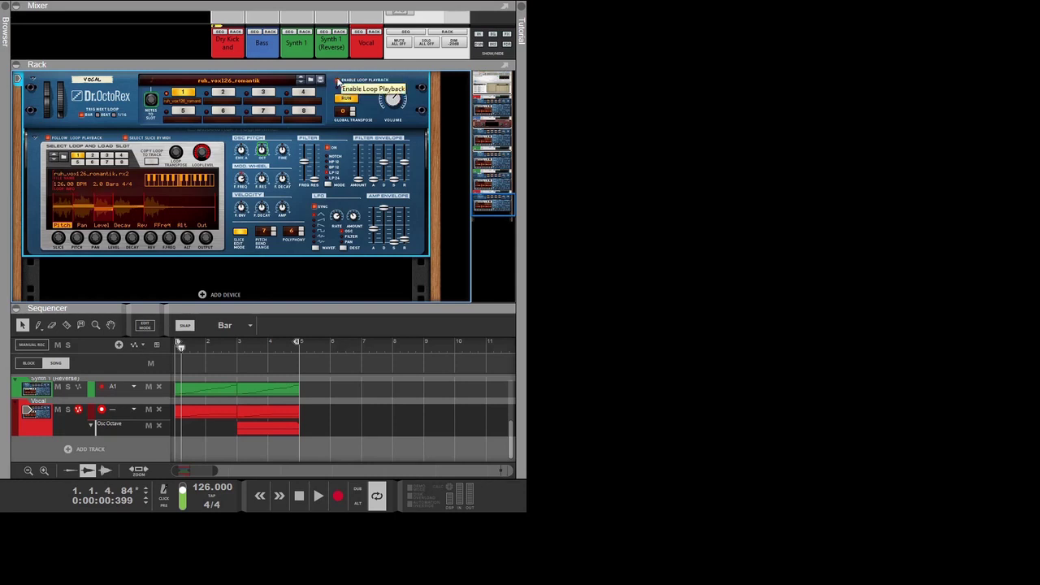
left_click(338, 83)
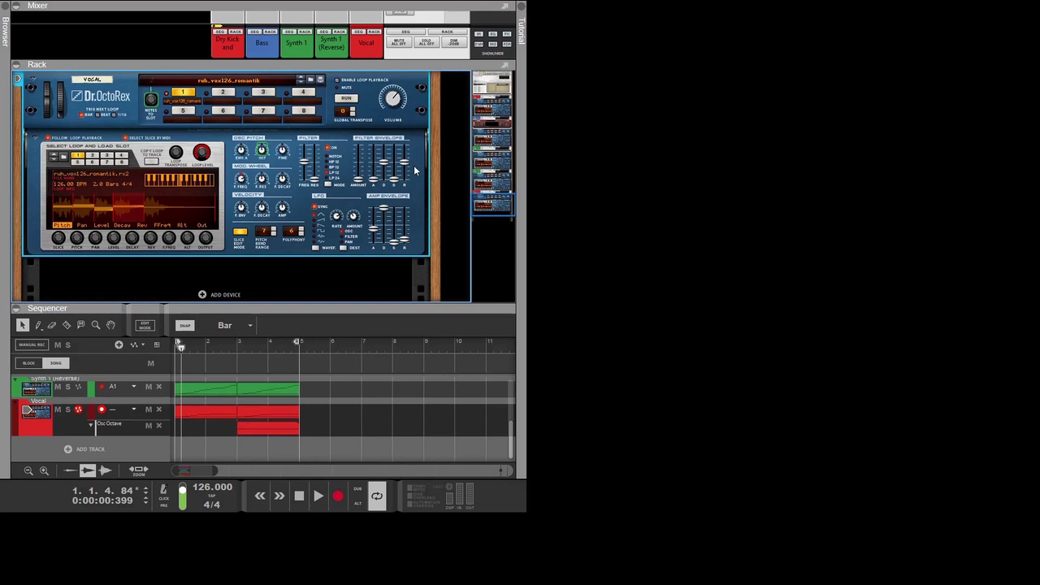
Raise the Vocal device's Filter Freq to maximum and create a Filter Freq automation clip four bars long from bar 1.
left_click_drag(303, 163, 304, 151)
left_click(316, 151, "alt")
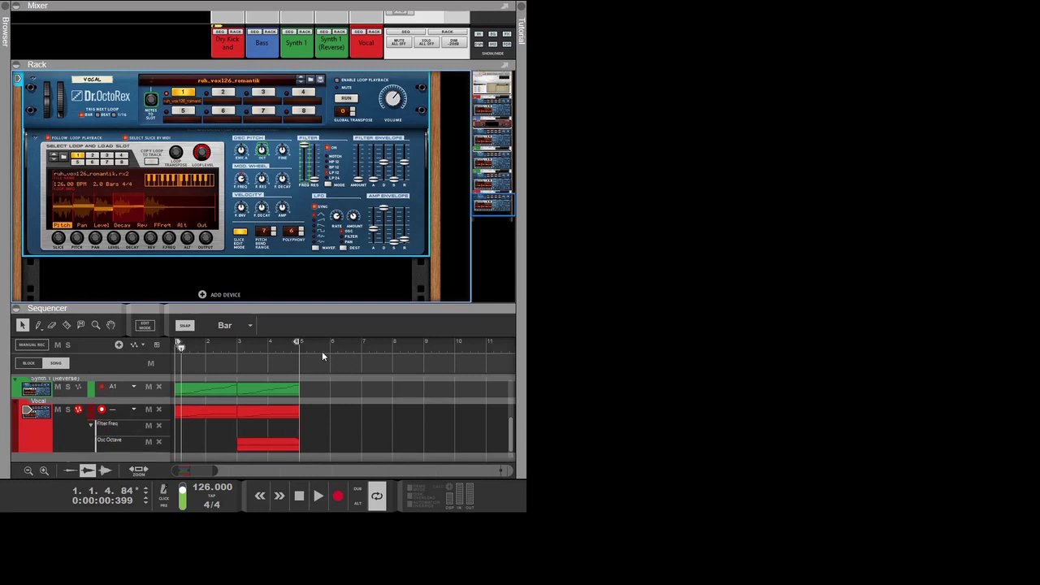
left_click(178, 427)
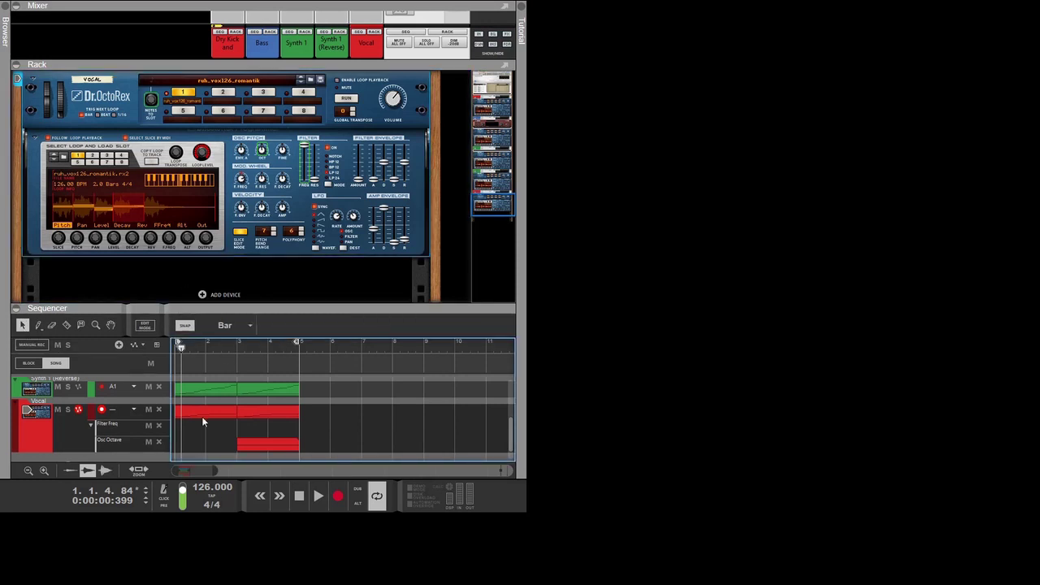
left_click_drag(182, 426, 299, 428)
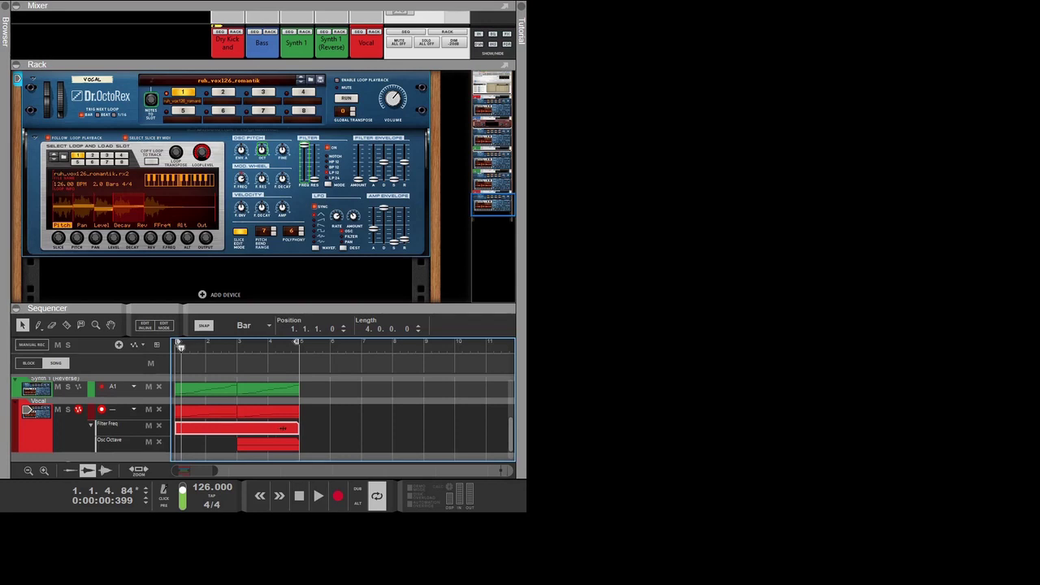
Draw a Filter Freq automation ramp in the Vocal clip, rising from minimum at bar 1 to maximum at bar 5.
double_click(199, 428)
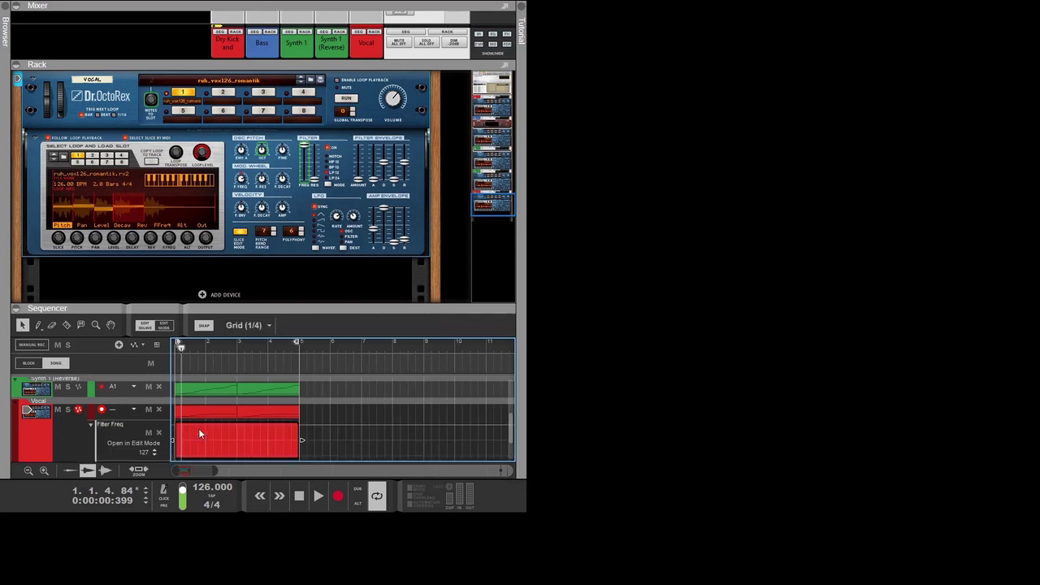
left_click(177, 457)
left_click(296, 423)
left_click(302, 441)
left_click_drag(327, 441, 299, 441)
Play the song from the start, set the first Filter Freq automation point to 60 during playback, and stop.
key("Home")
left_click(318, 495)
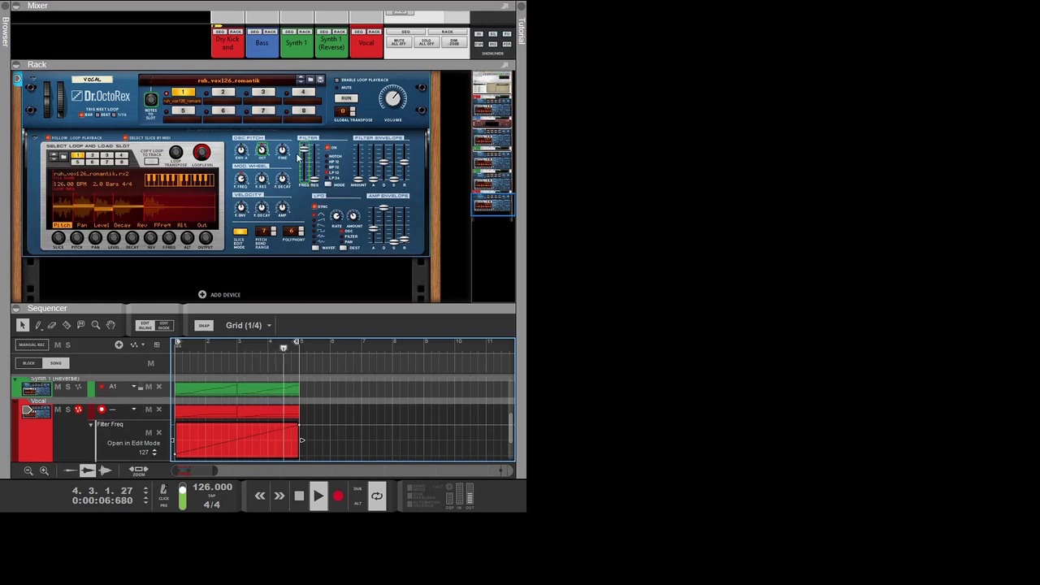
left_click(177, 442)
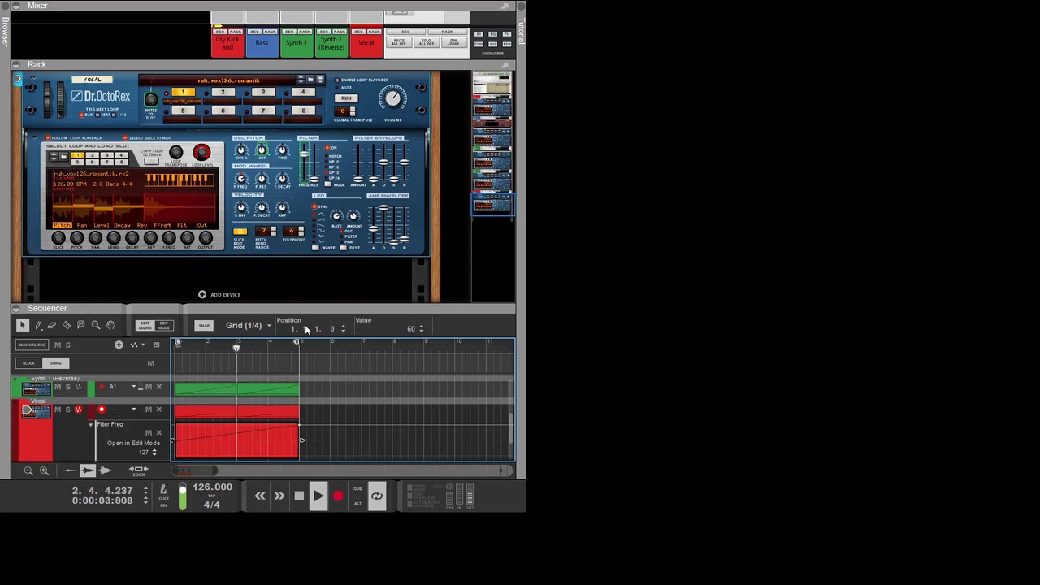
left_click(300, 497)
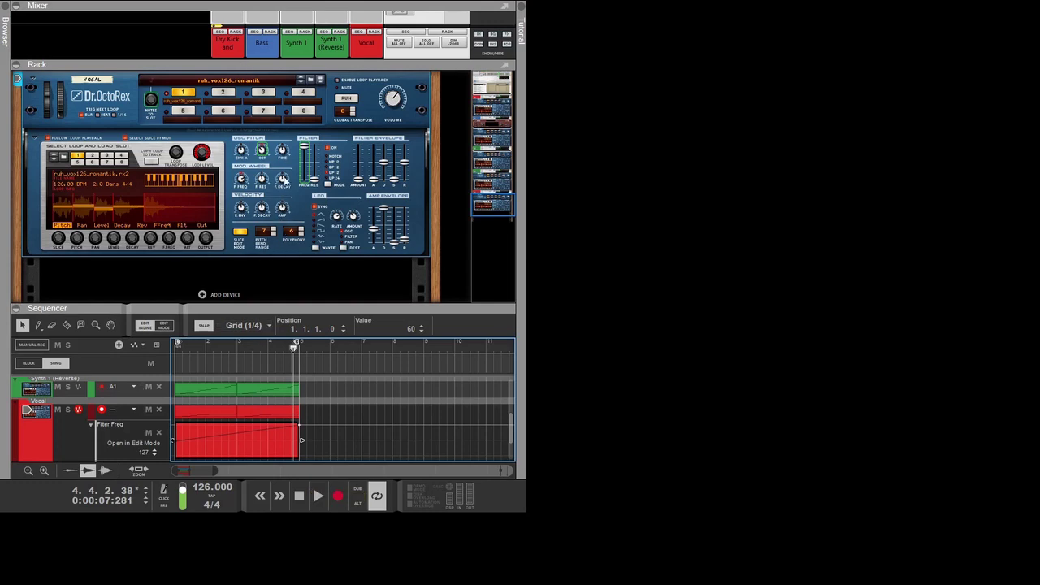
left_click(299, 496)
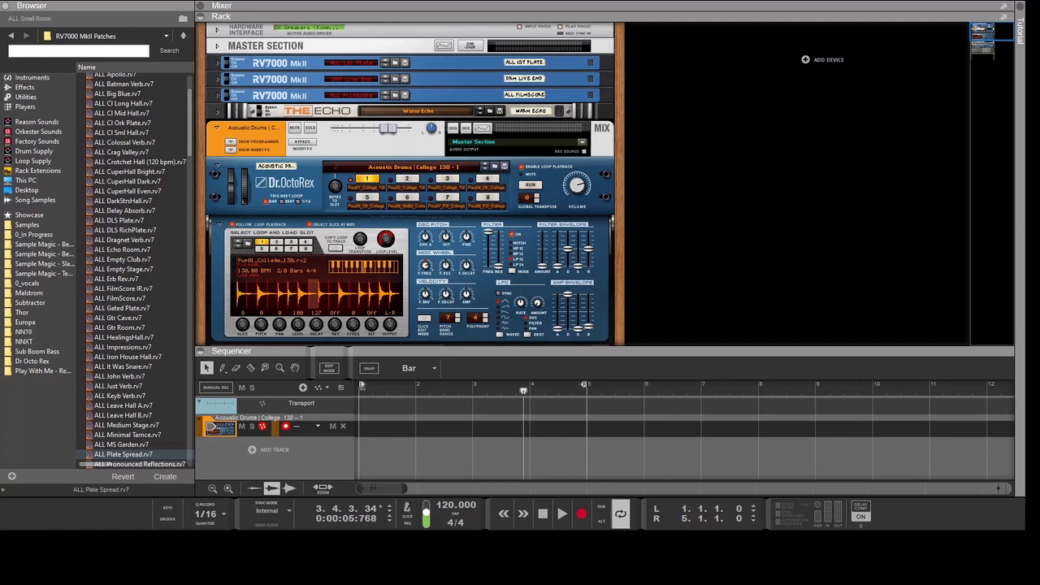
Show the Acoustic Drums device's slice outputs in Slice Edit Mode, and run its loop briefly to hear it.
scroll(410, 203, "down", 1)
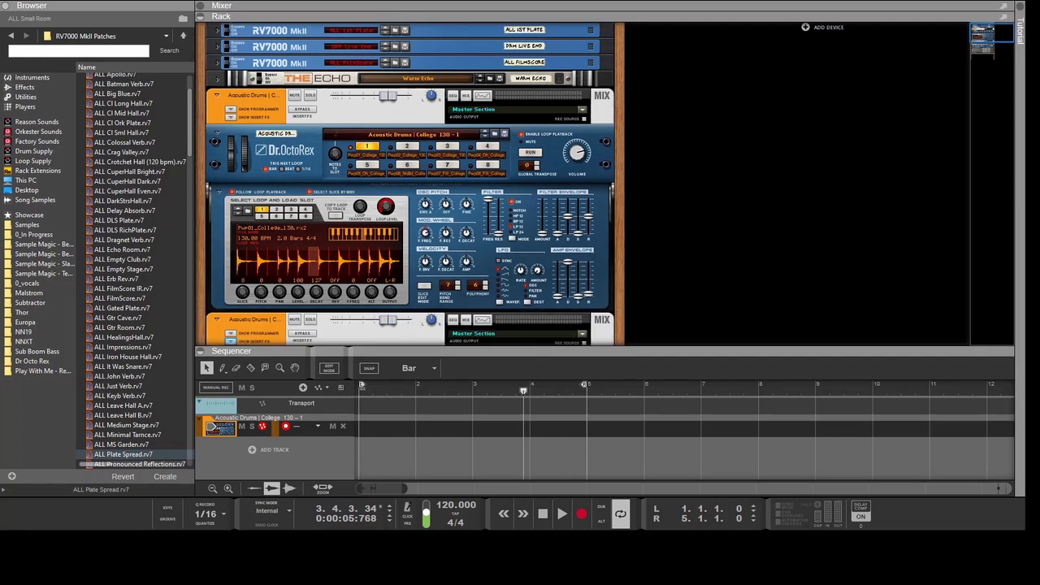
left_click(424, 285)
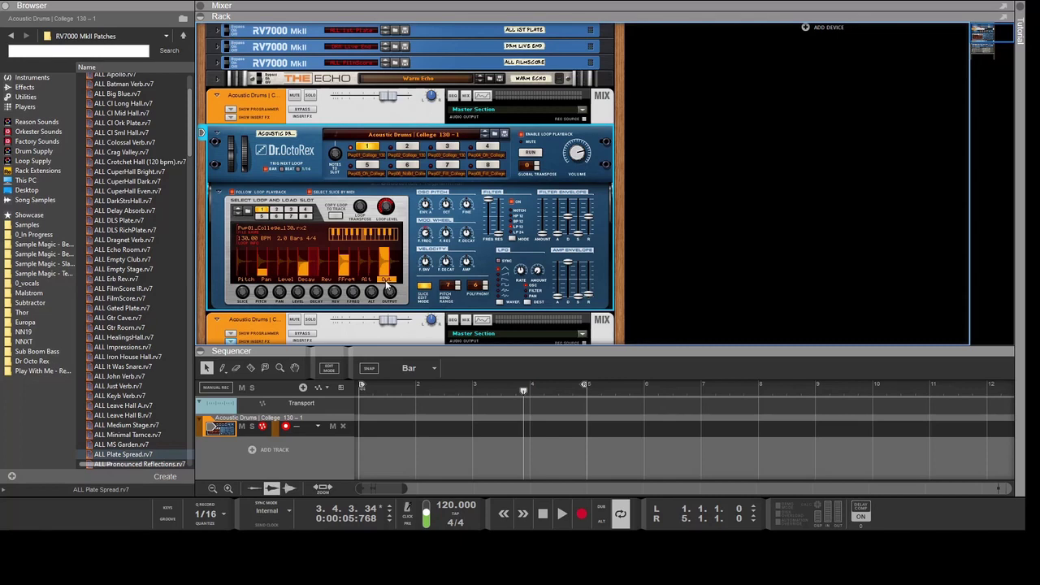
left_click(528, 154)
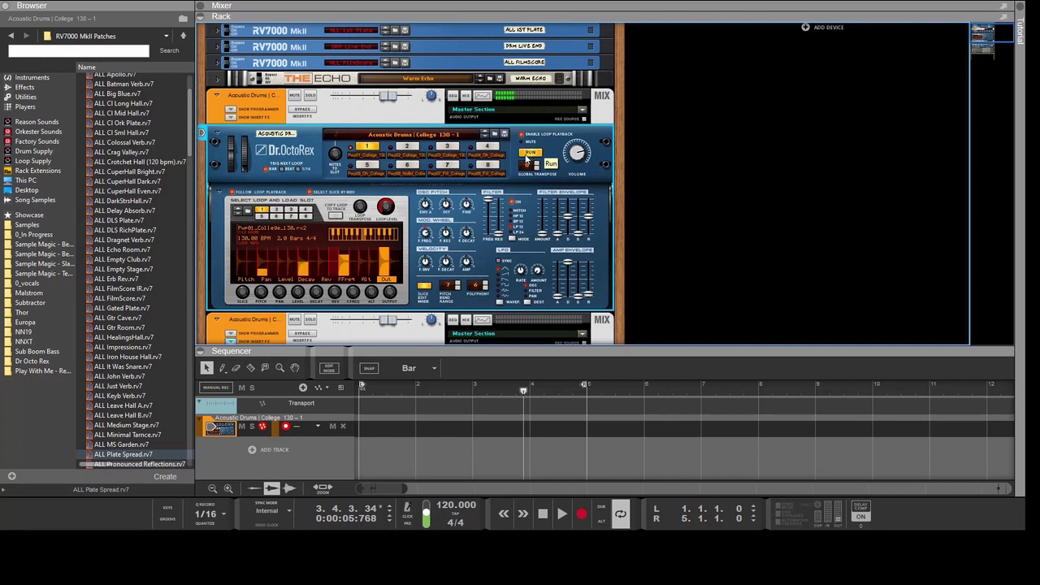
left_click(526, 156)
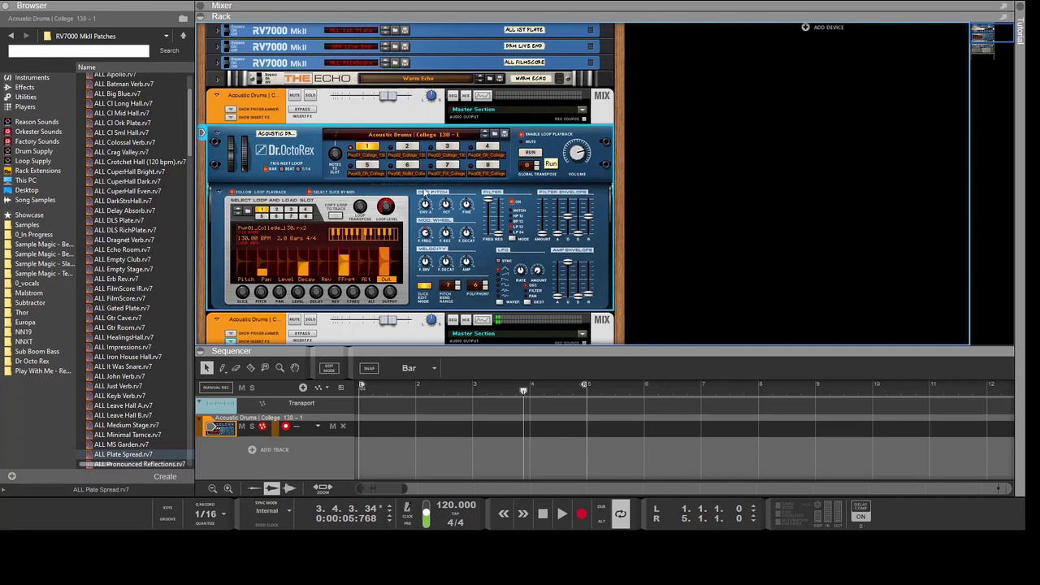
Raise the output assignment of slices 3, 7, 11 and 15 to 7-8 in the slice display.
scroll(401, 208, "down", 1)
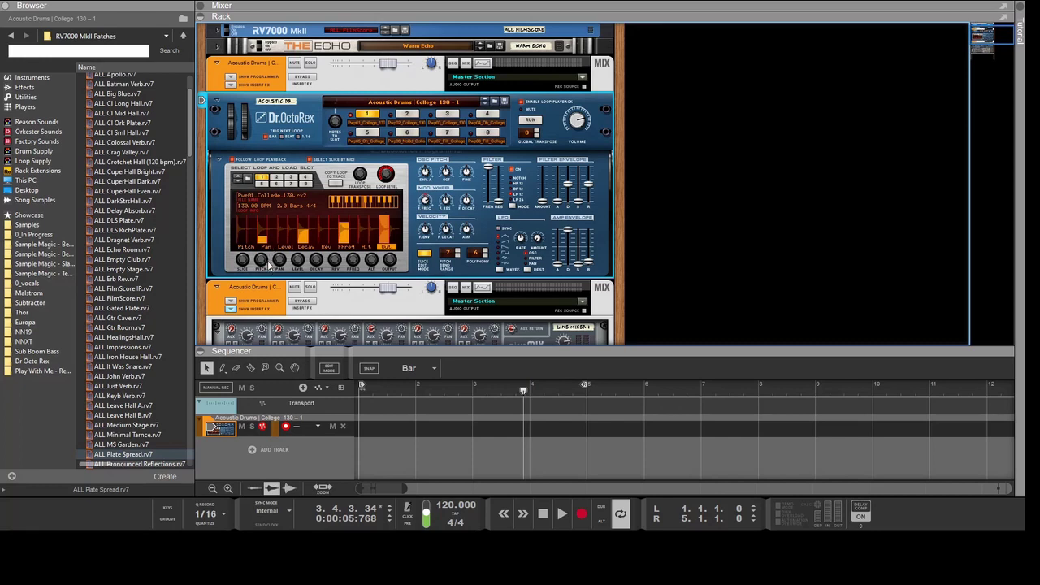
mouse_move(262, 231)
left_mouse_down()
mouse_move(267, 216)
mouse_move(305, 204)
left_mouse_up()
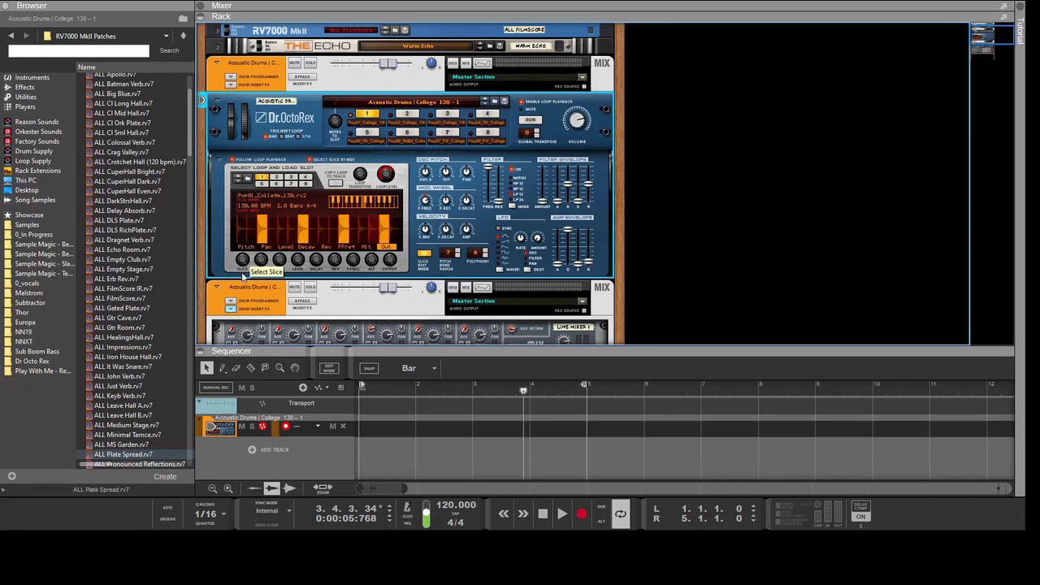
scroll(243, 260, "down", 4)
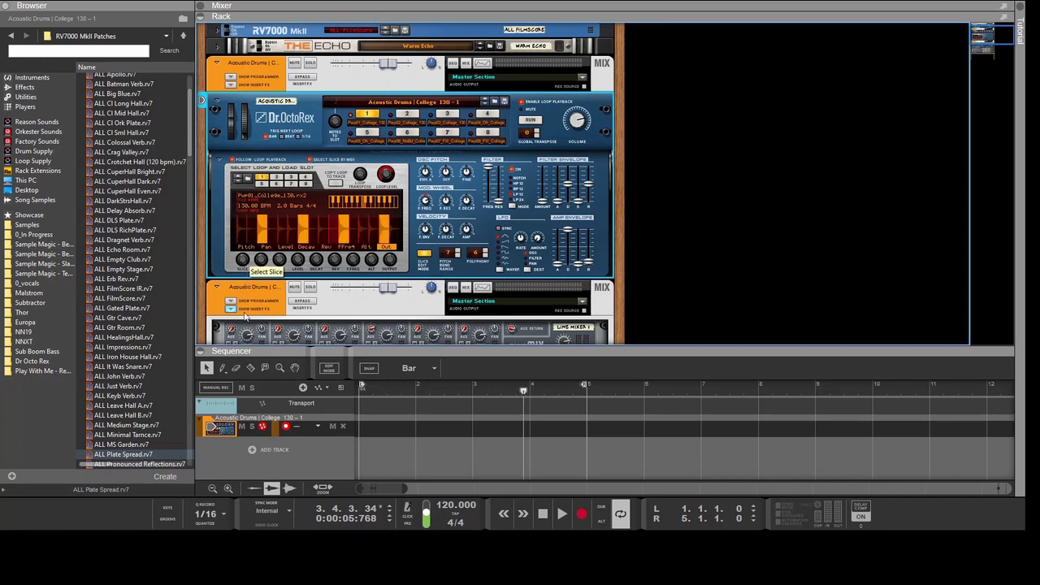
left_click(264, 225)
left_click(302, 224)
left_click(349, 227)
left_click(341, 230)
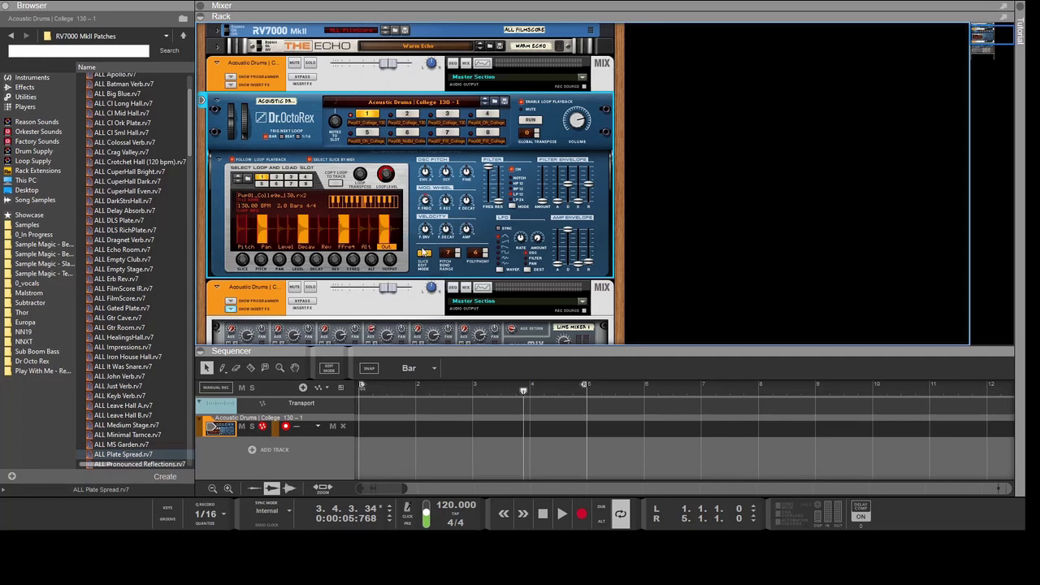
Turn off Slice Edit Mode and step through slices 7, 11 and 15 to check each slice's output.
left_click(424, 254)
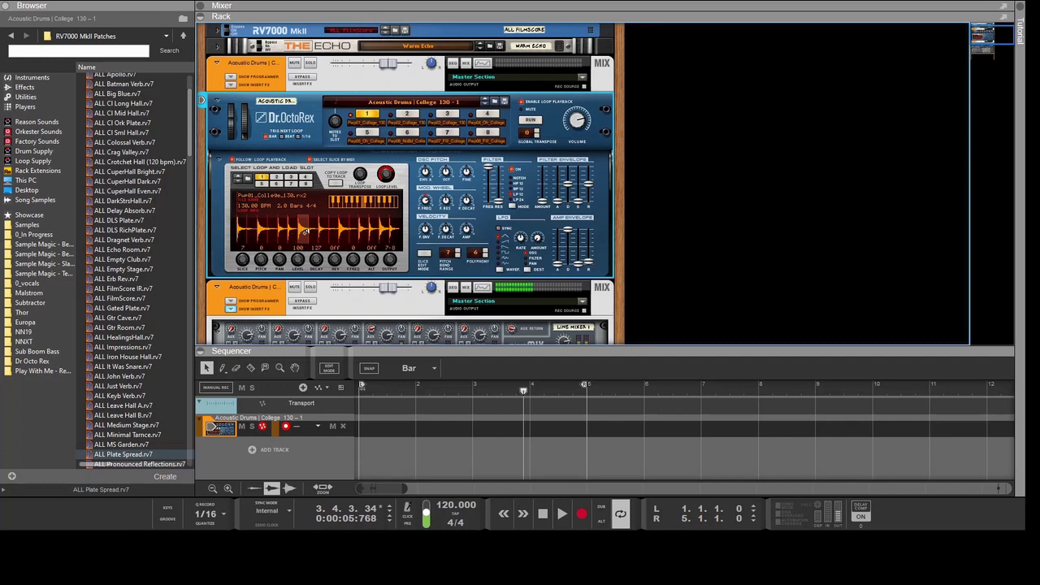
left_click(332, 224)
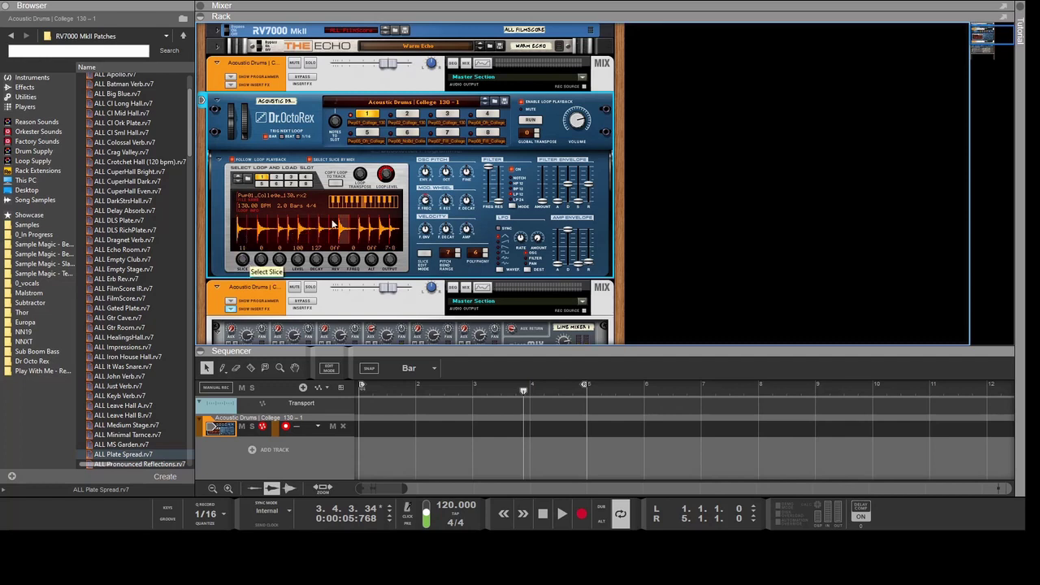
left_click_drag(247, 263, 243, 219)
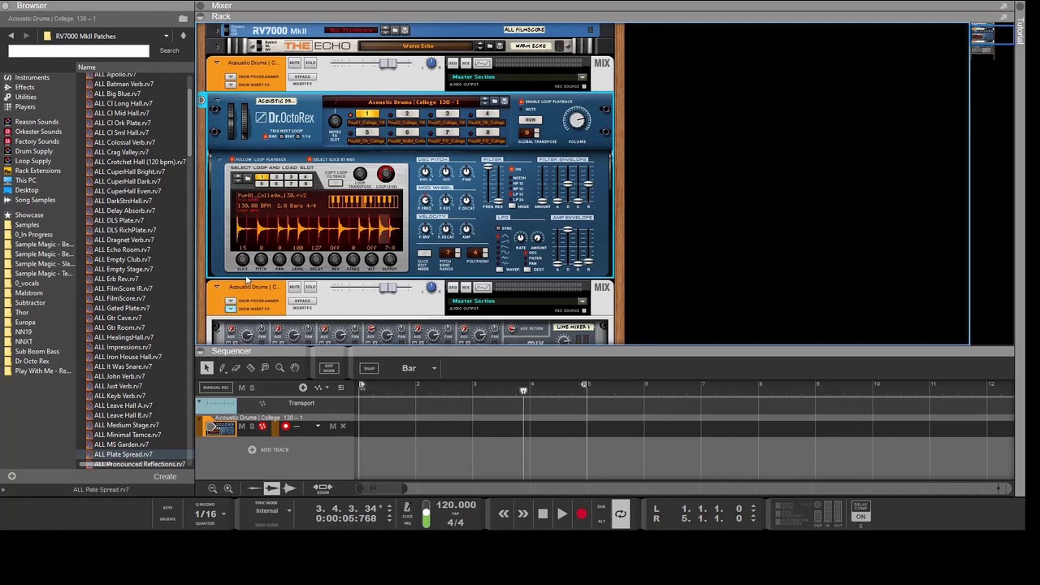
Assign slice 3 to output 1-2, slice 7 to 3-4 and slice 11 to 5-6, and select slice 15.
left_click(266, 235)
left_click(242, 236)
left_click(264, 235)
left_click(260, 242)
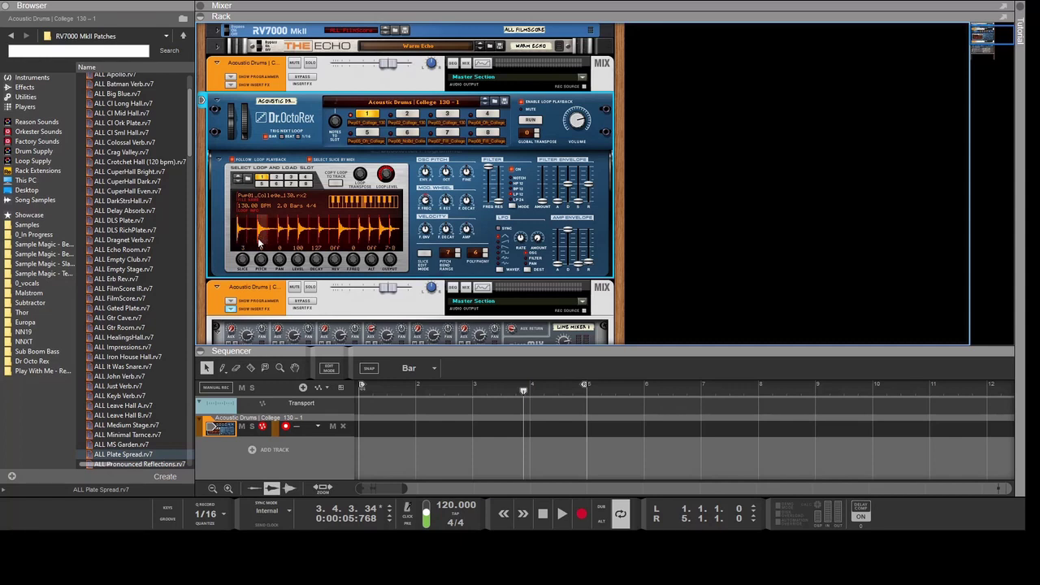
left_click(305, 240)
left_click(302, 230)
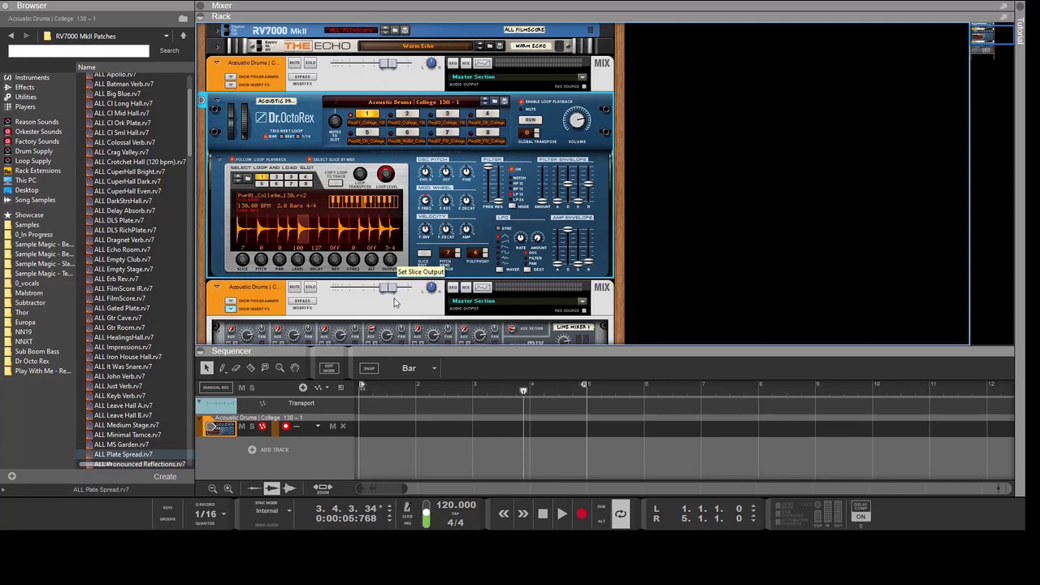
left_click(345, 236)
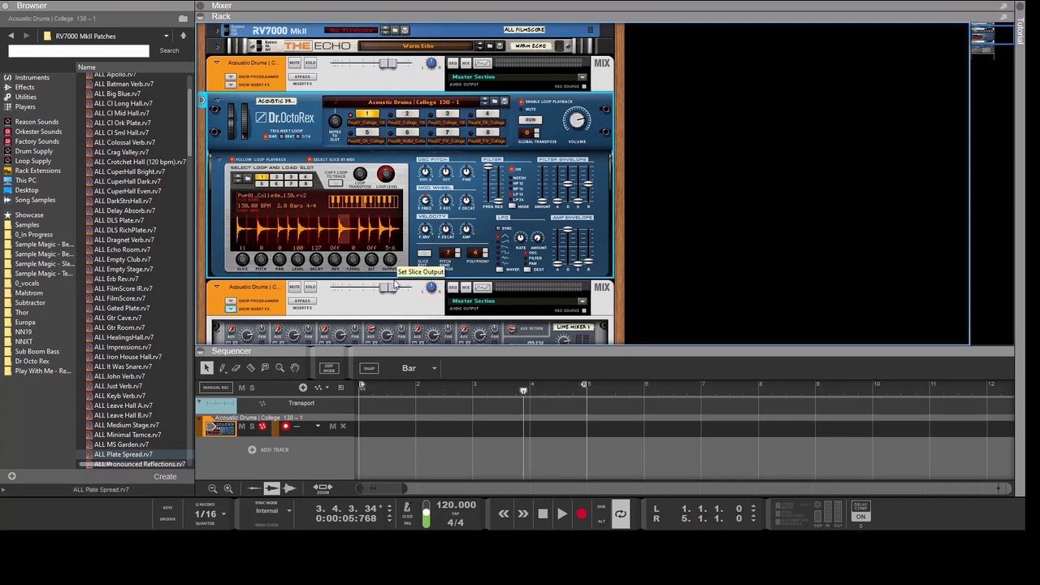
left_click(383, 237)
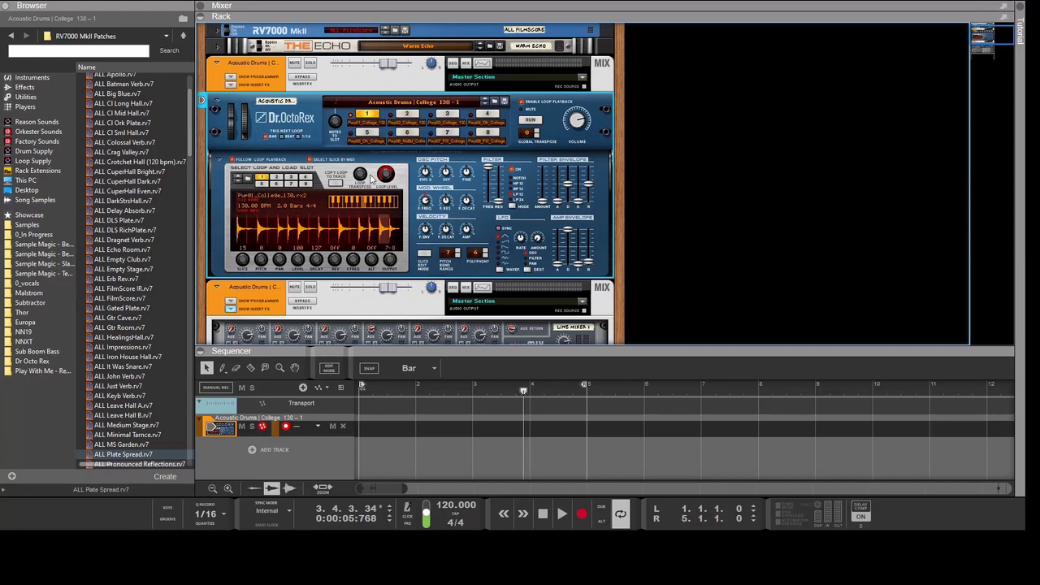
Flip to the back of the rack to examine the slice output cabling to the line mixer, and return to the front.
key("Tab")
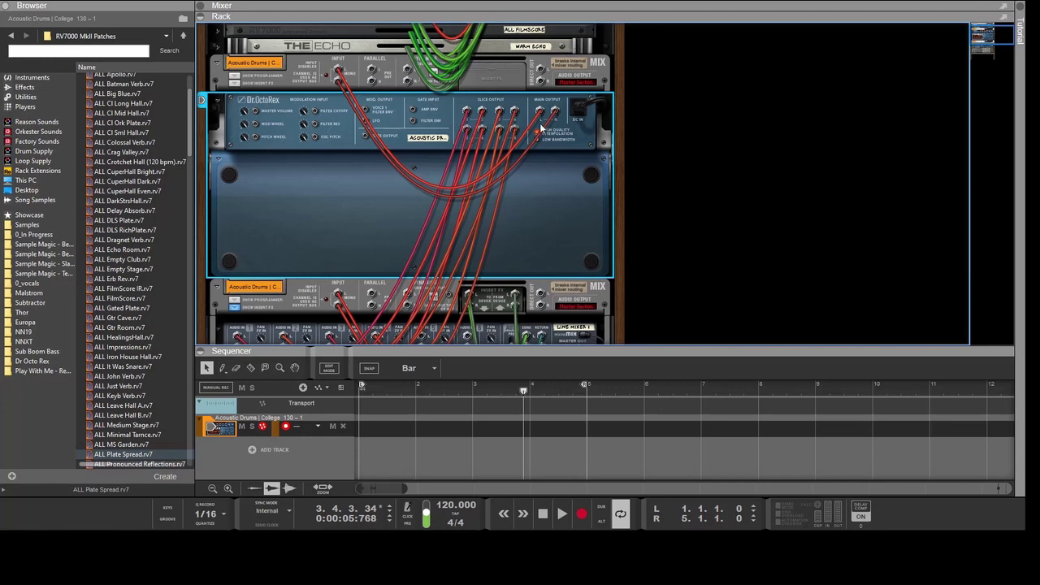
scroll(509, 155, "down", 2)
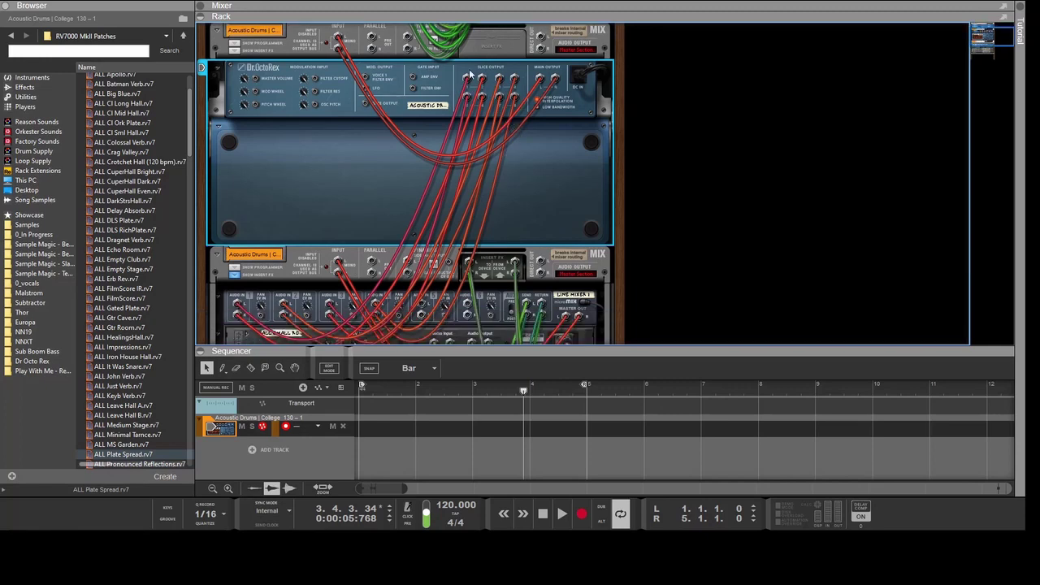
scroll(292, 260, "down", 2)
key("Tab")
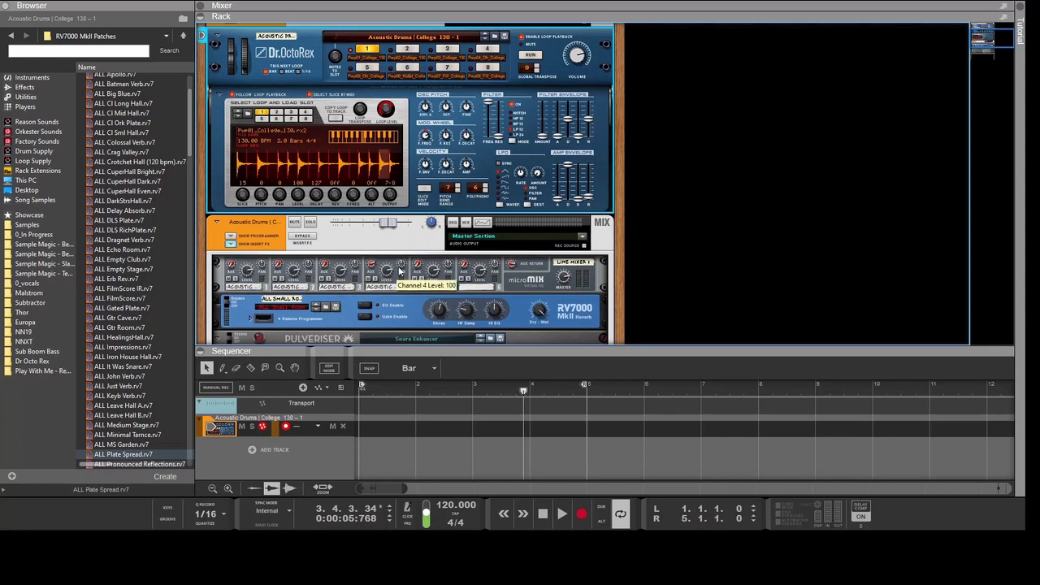
scroll(381, 279, "down", 1)
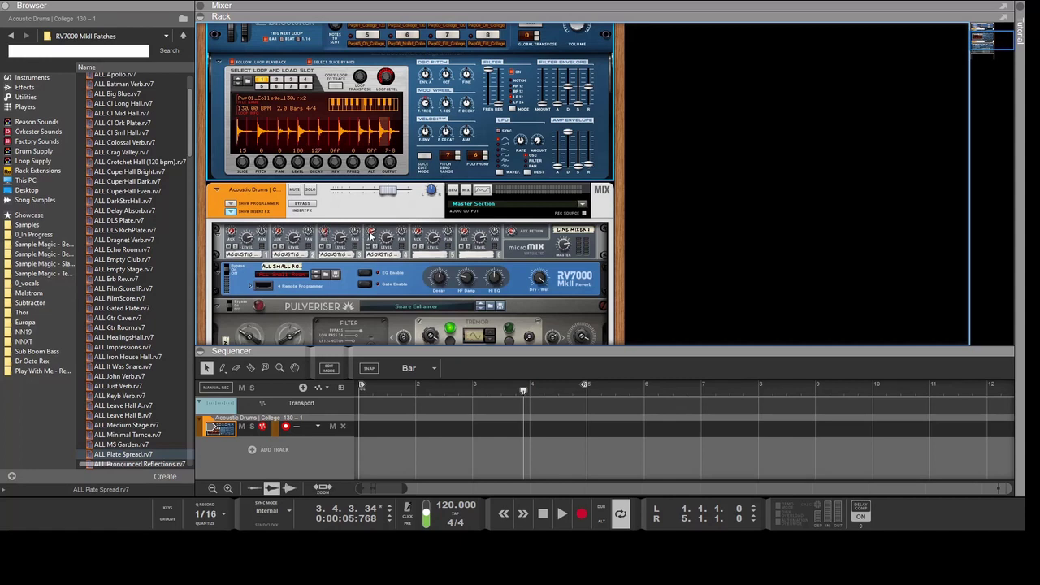
During song playback, switch the RV7000 reverb below the line mixer to the ALL SuperDlyVerb patch, and stop playback.
mouse_move(370, 235)
key("space")
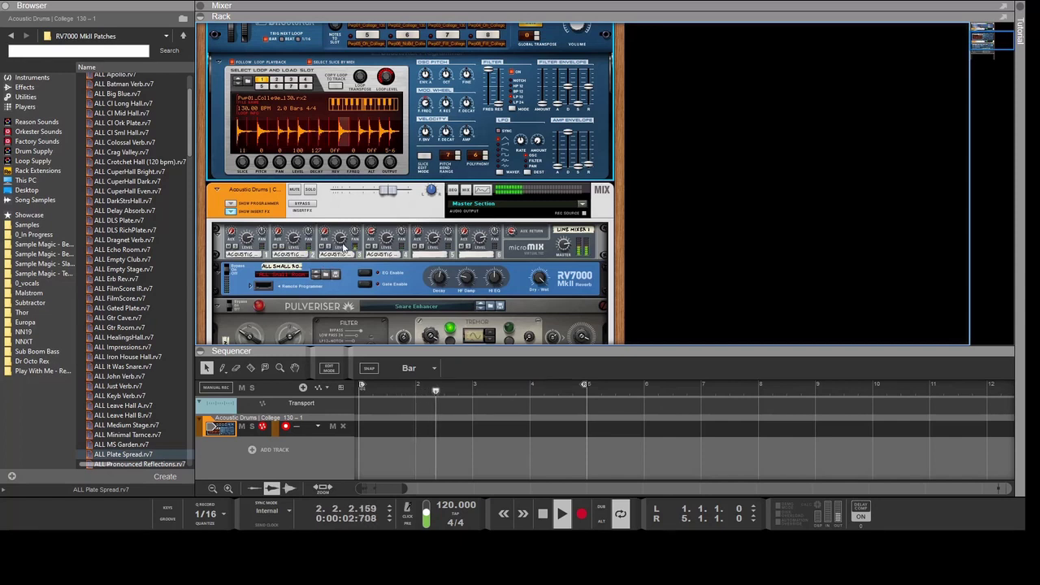
left_click(377, 246)
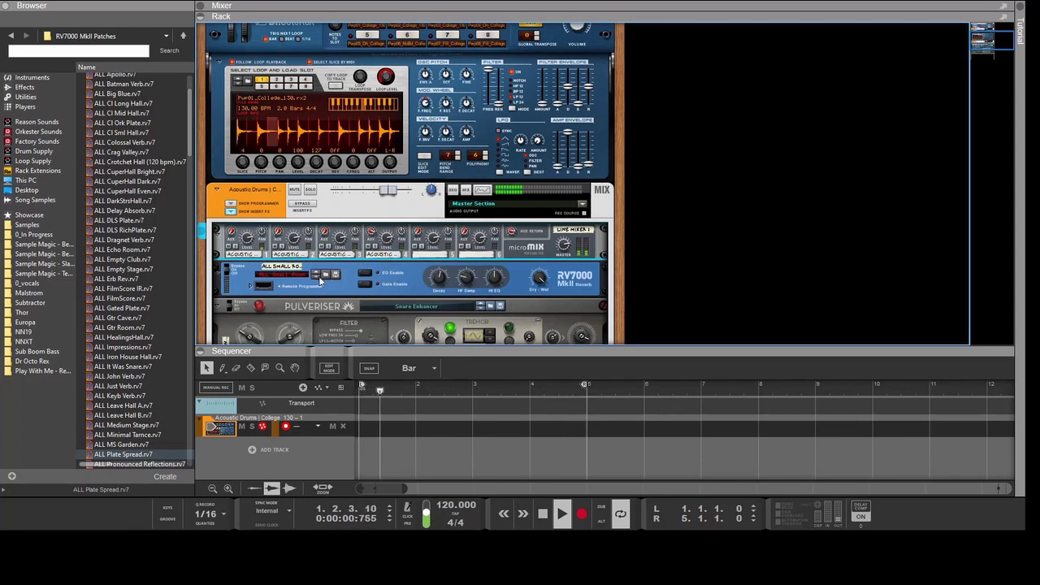
left_click(317, 274)
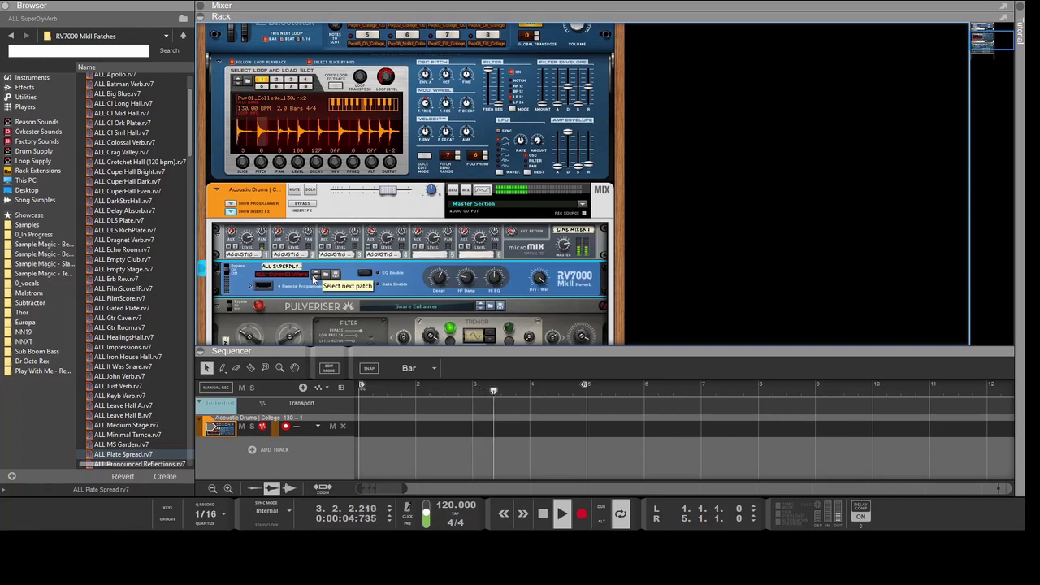
left_click(543, 514)
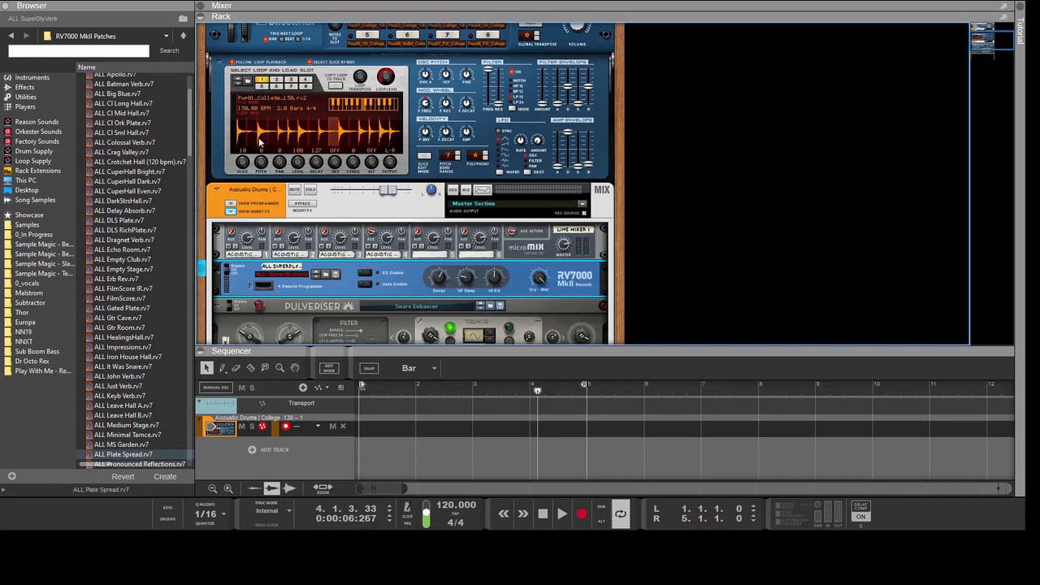
Turn on Slice Edit Mode for the Acoustic Drums loop, run it, and draw varying Pitch values across the slices.
left_click(422, 155)
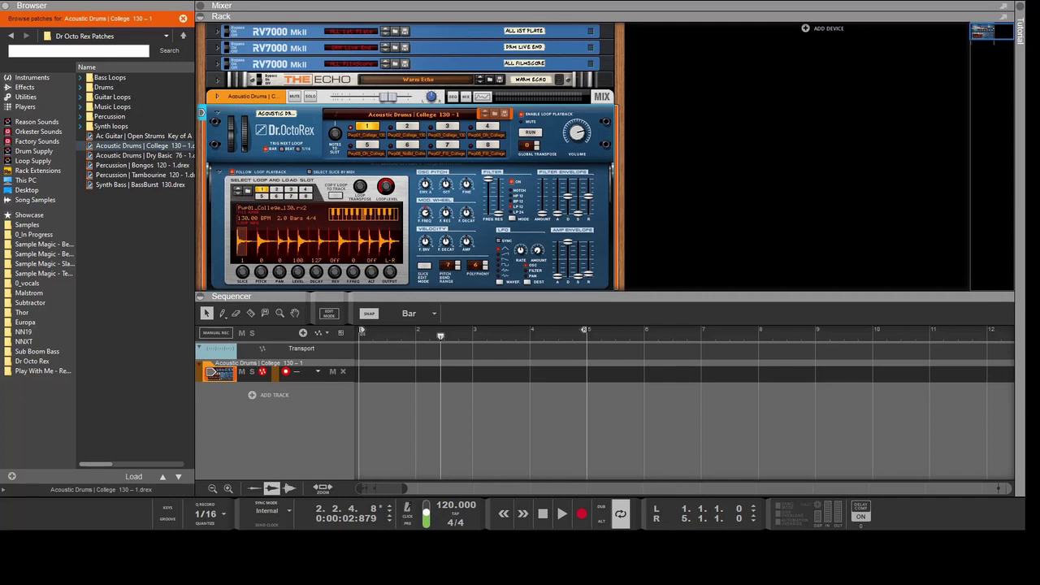
left_click(424, 266)
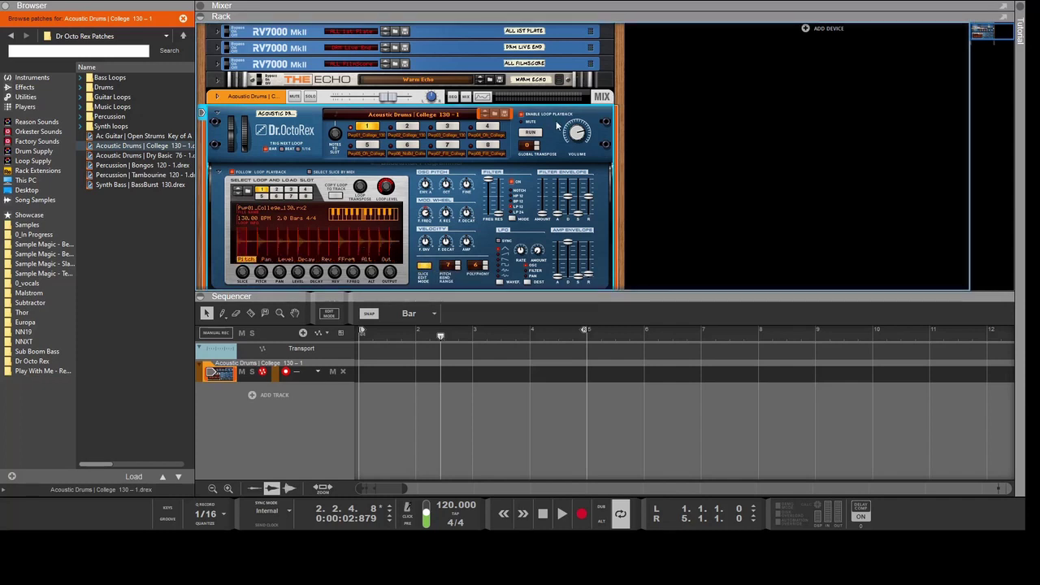
left_click(528, 133)
mouse_move(284, 239)
left_mouse_down()
mouse_move(335, 229)
mouse_move(367, 243)
mouse_move(380, 234)
left_mouse_up()
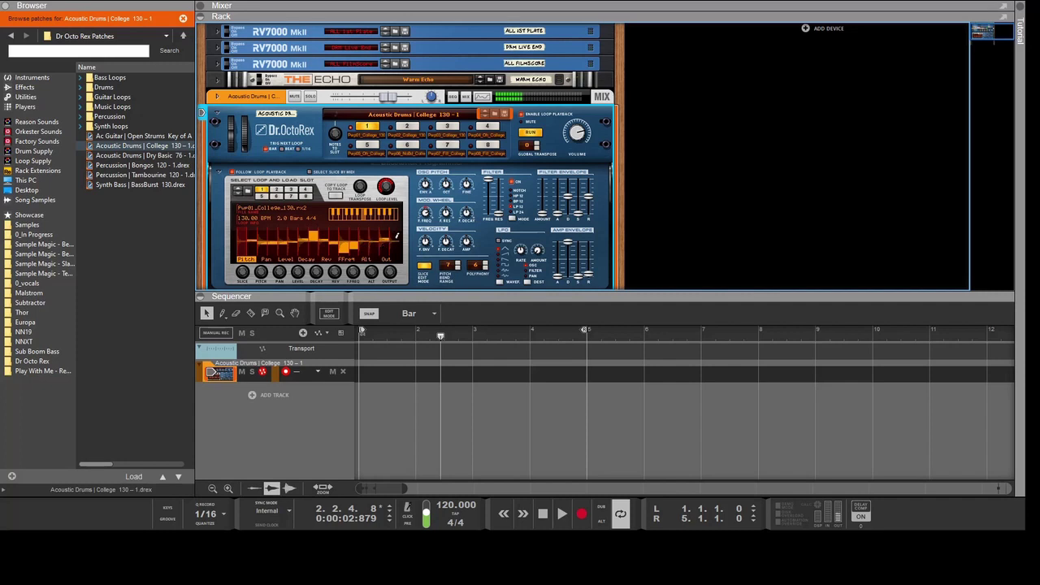
Flatten the slices' Pitch values back to the centre line and stop the loop.
left_click_drag(376, 238, 257, 243)
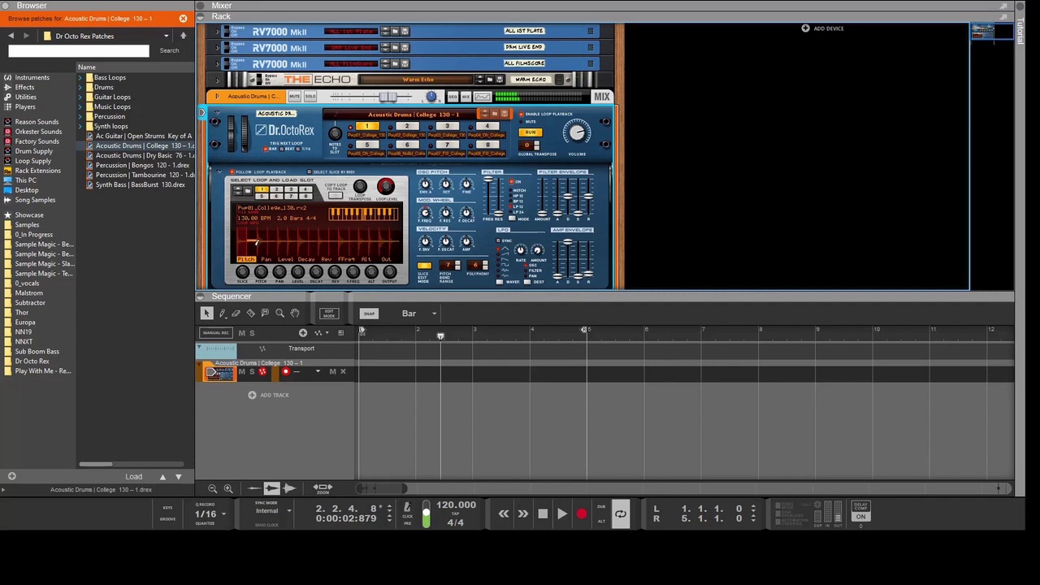
left_click(543, 514)
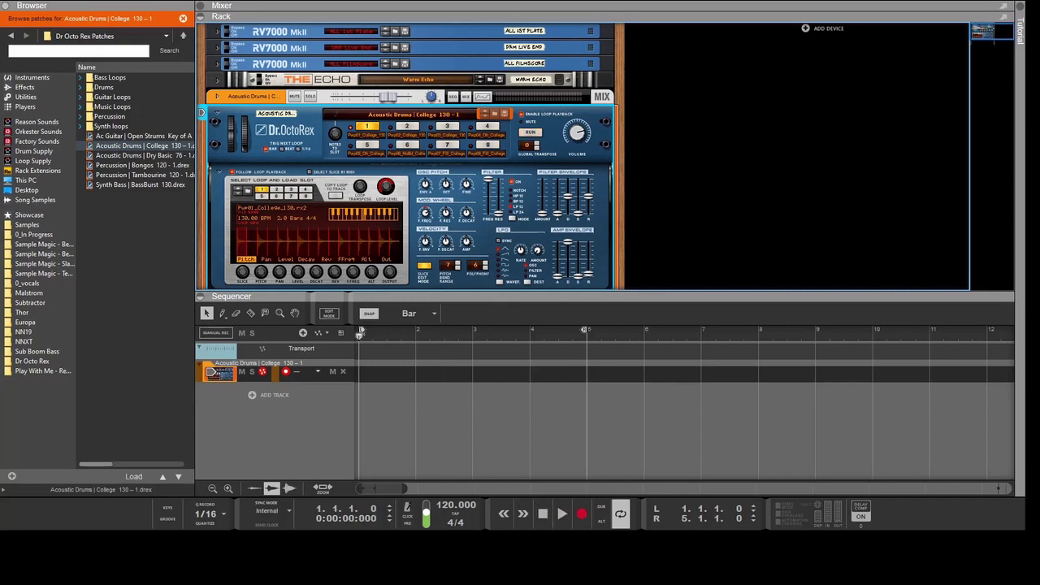